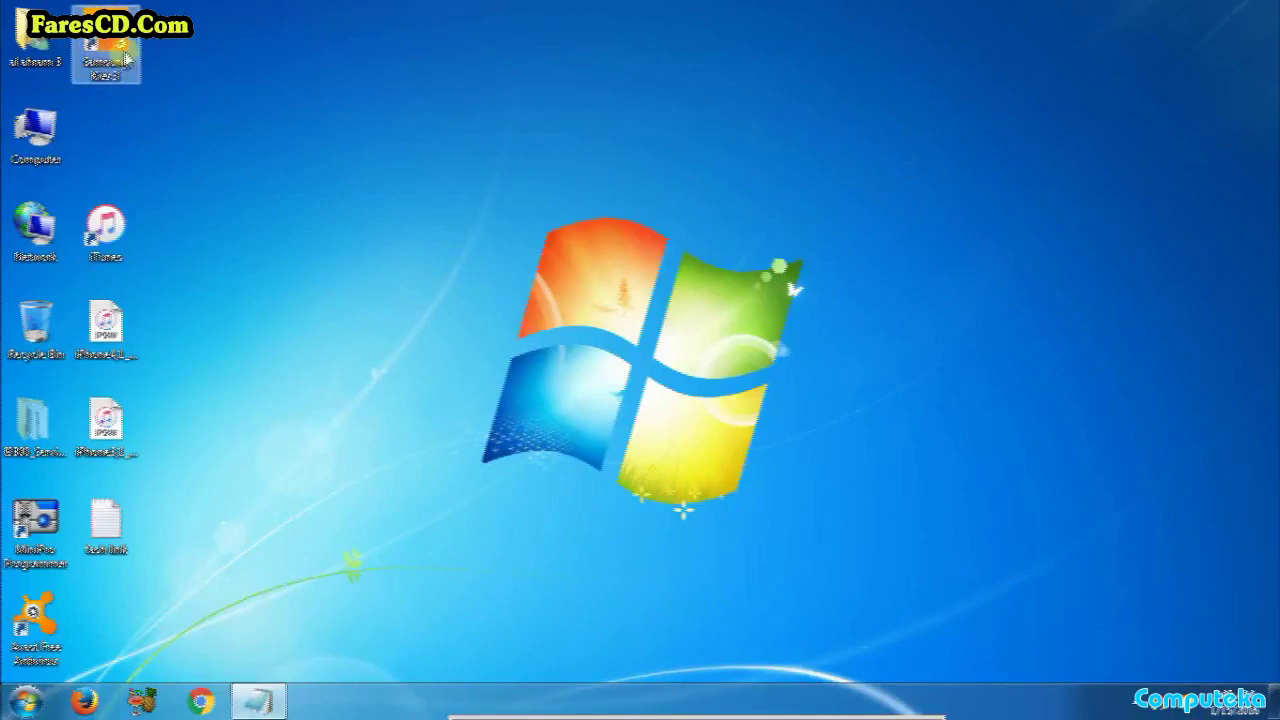
- Open Google Chrome and load the samsung.com website
{"action": "left_click", "coordinate": [200, 700]}
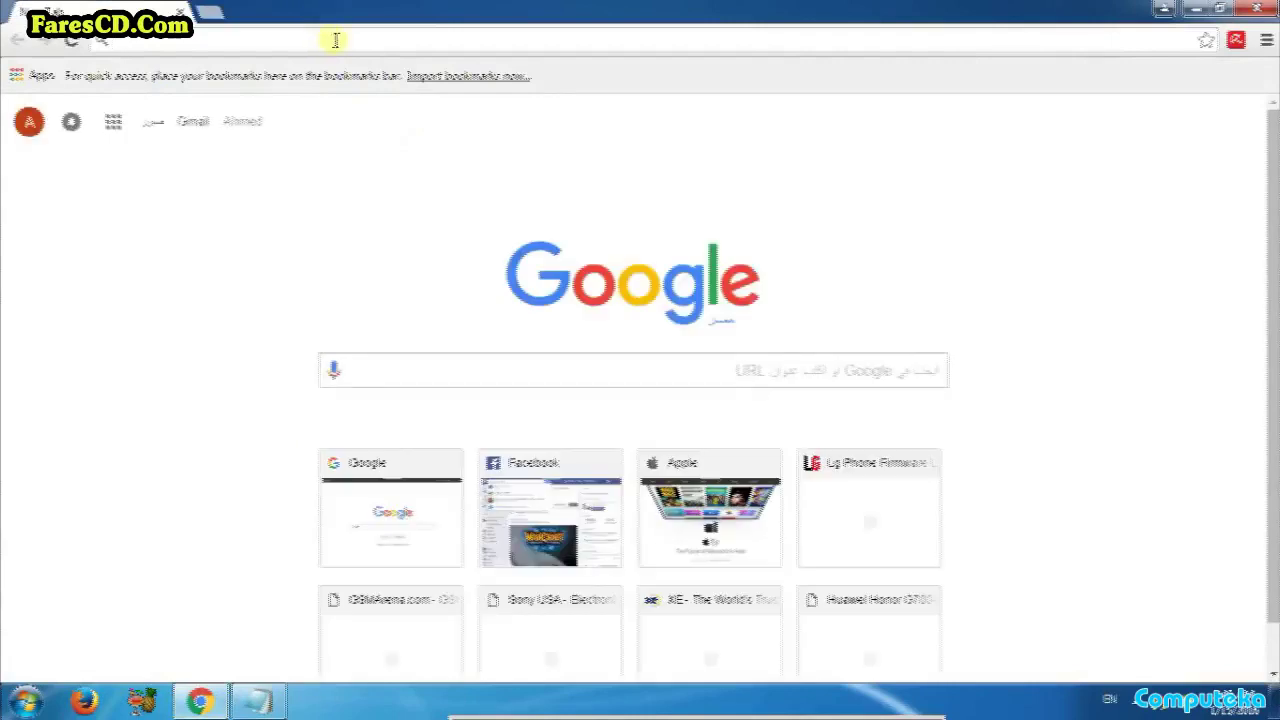
{"action": "type", "text": "sams"}
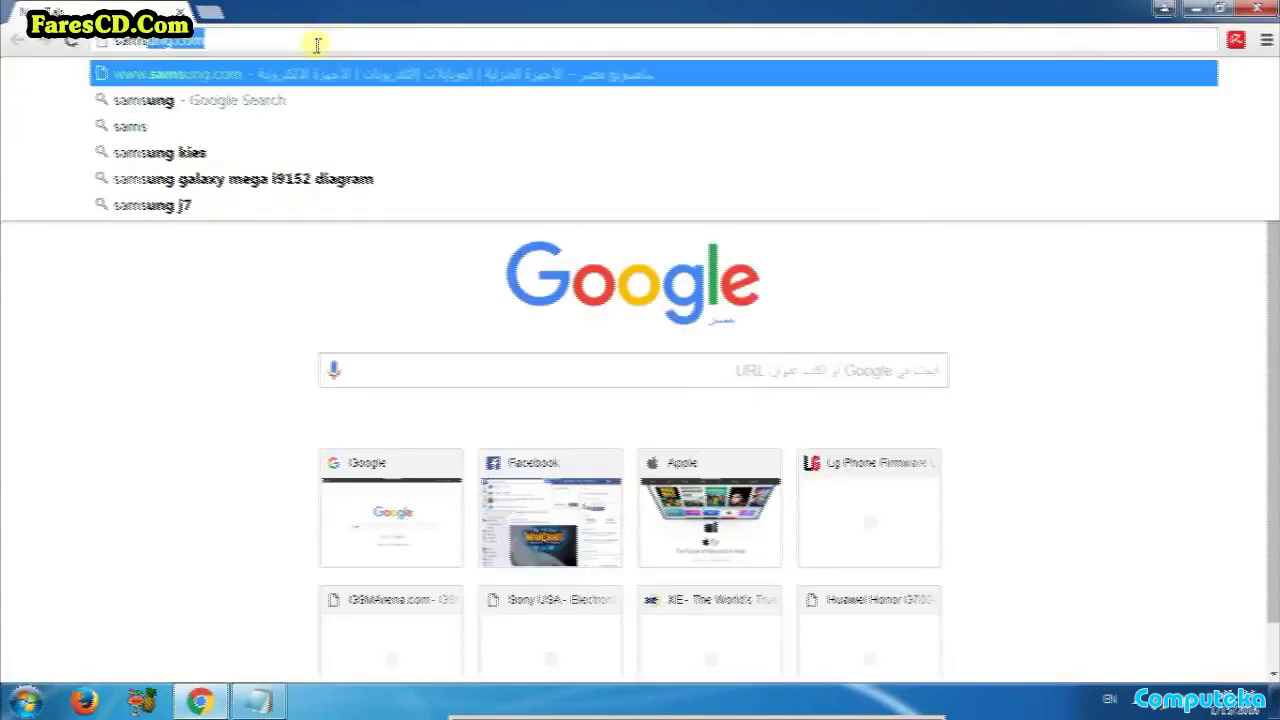
{"action": "type", "text": "ung.com"}
{"action": "key", "text": "Return"}
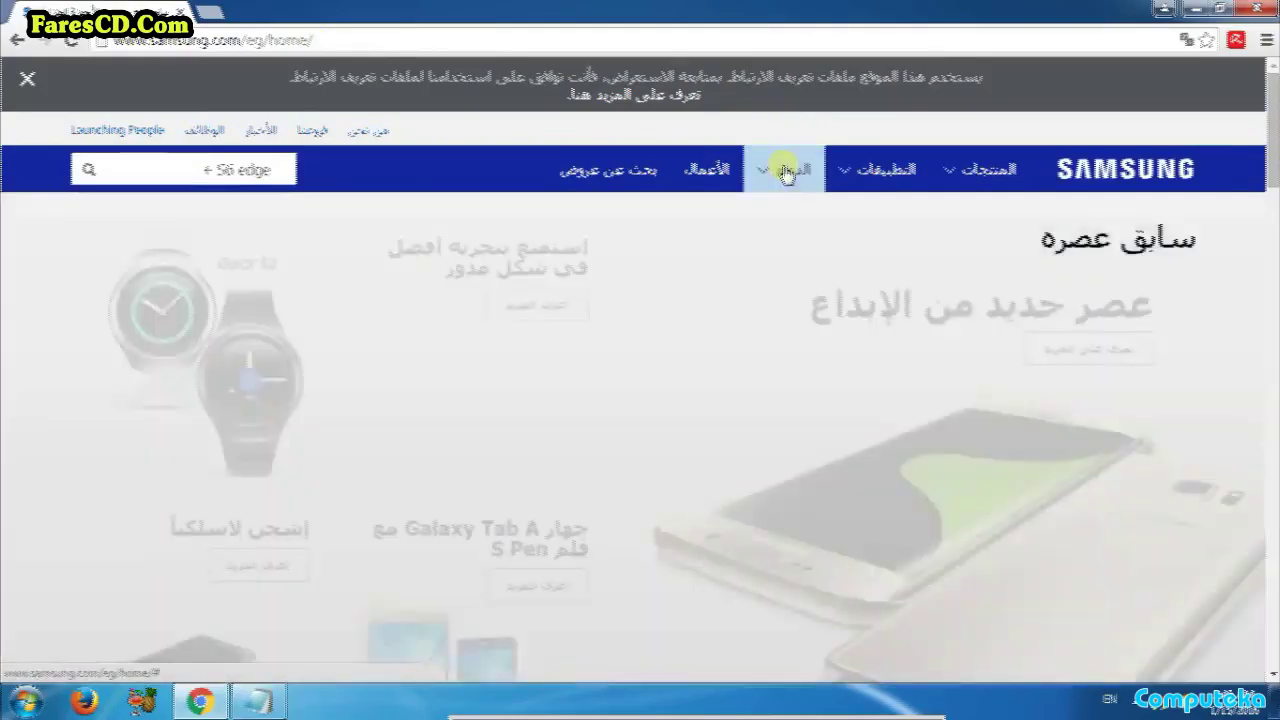
- Open the smartphones category of Samsung's mobile phone support section and find the Samsung Kies software entry
{"action": "left_click", "coordinate": [782, 172]}
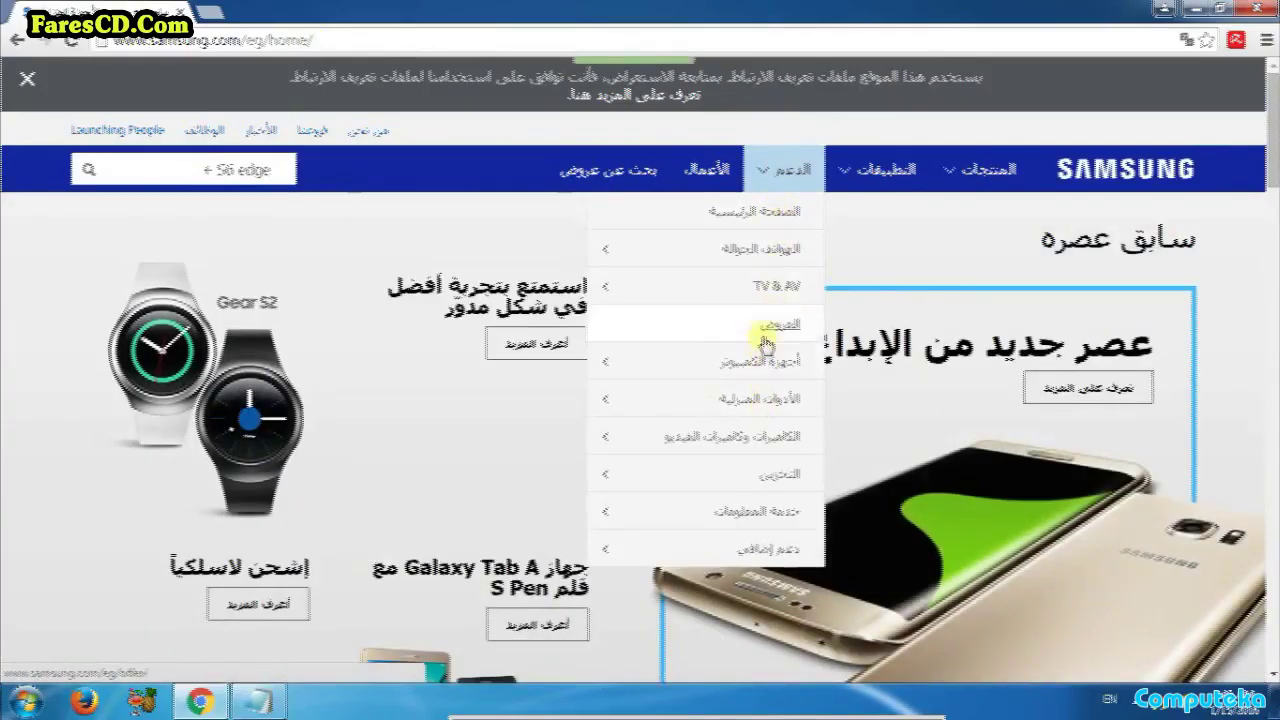
{"action": "mouse_move", "coordinate": [752, 372]}
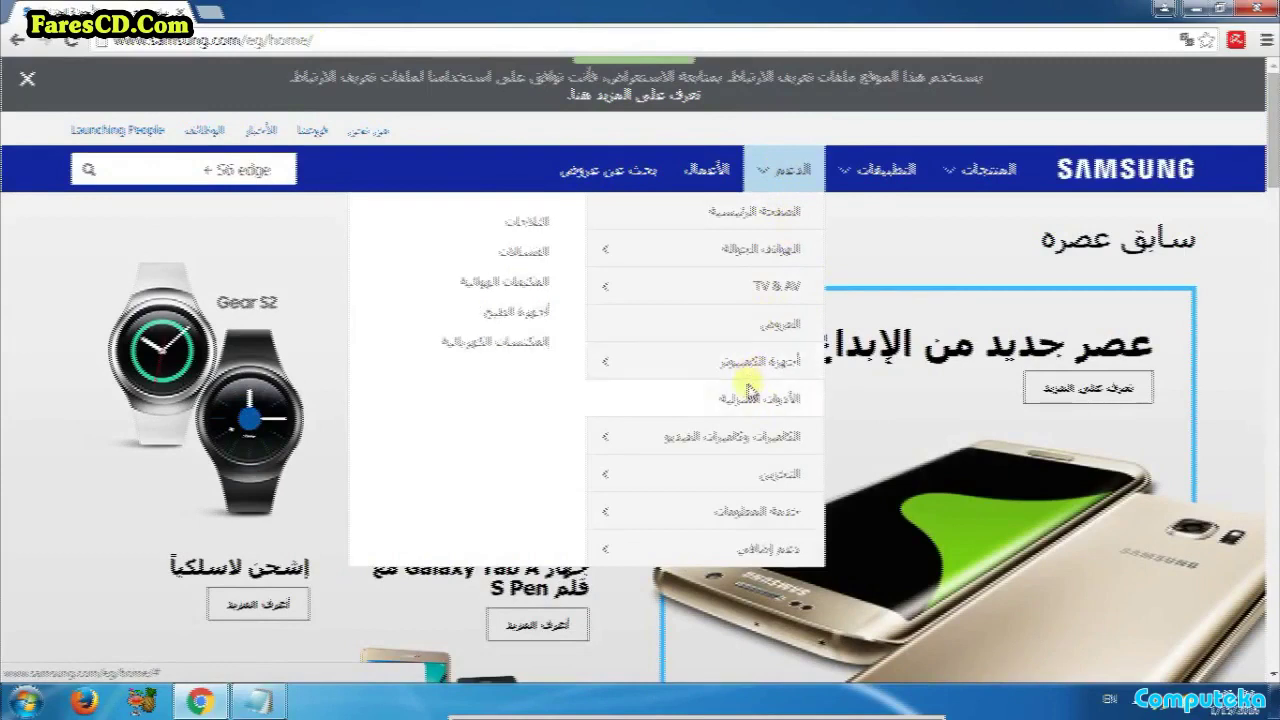
{"action": "mouse_move", "coordinate": [760, 252]}
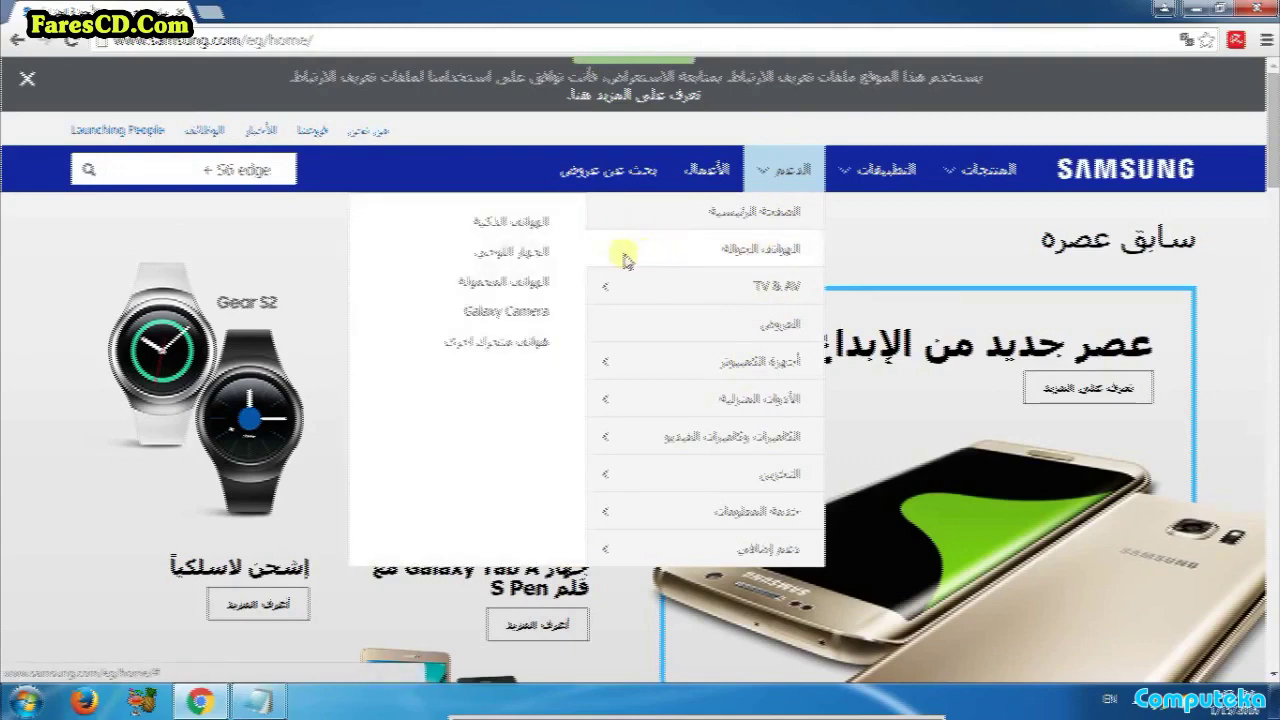
{"action": "left_click", "coordinate": [535, 228]}
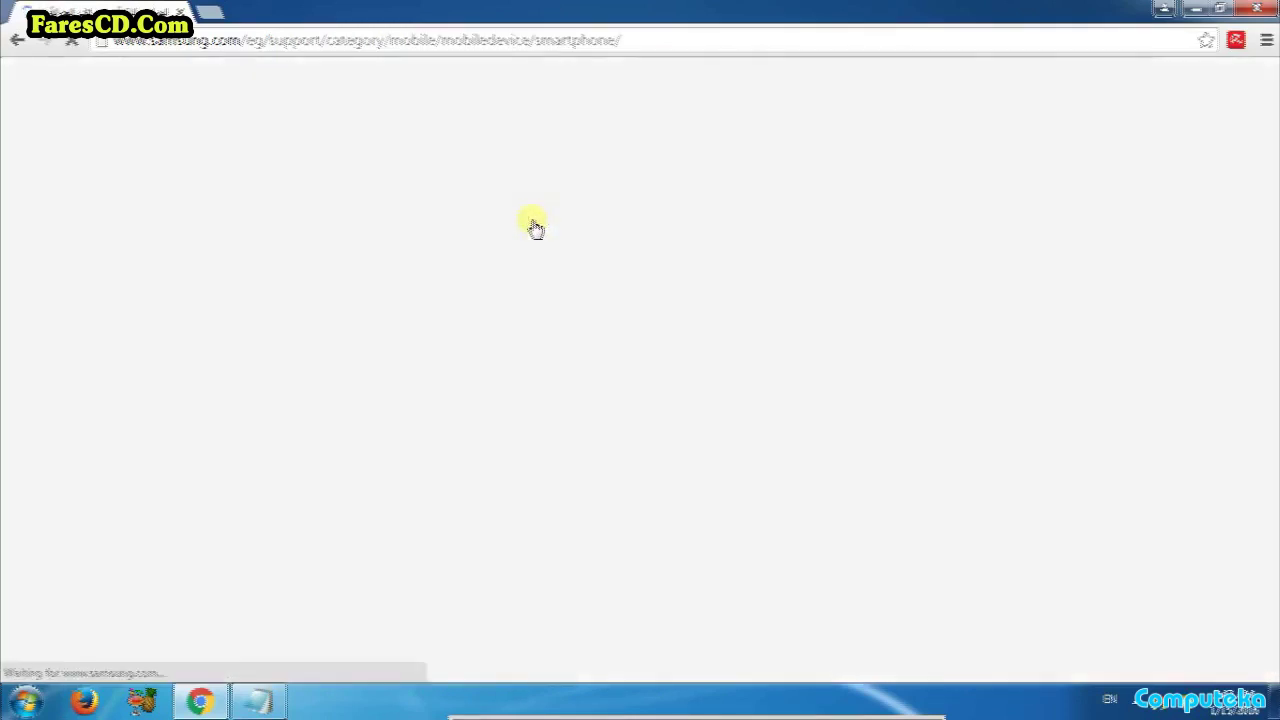
{"action": "scroll", "coordinate": [830, 360], "scroll_direction": "down", "scroll_amount": 4}
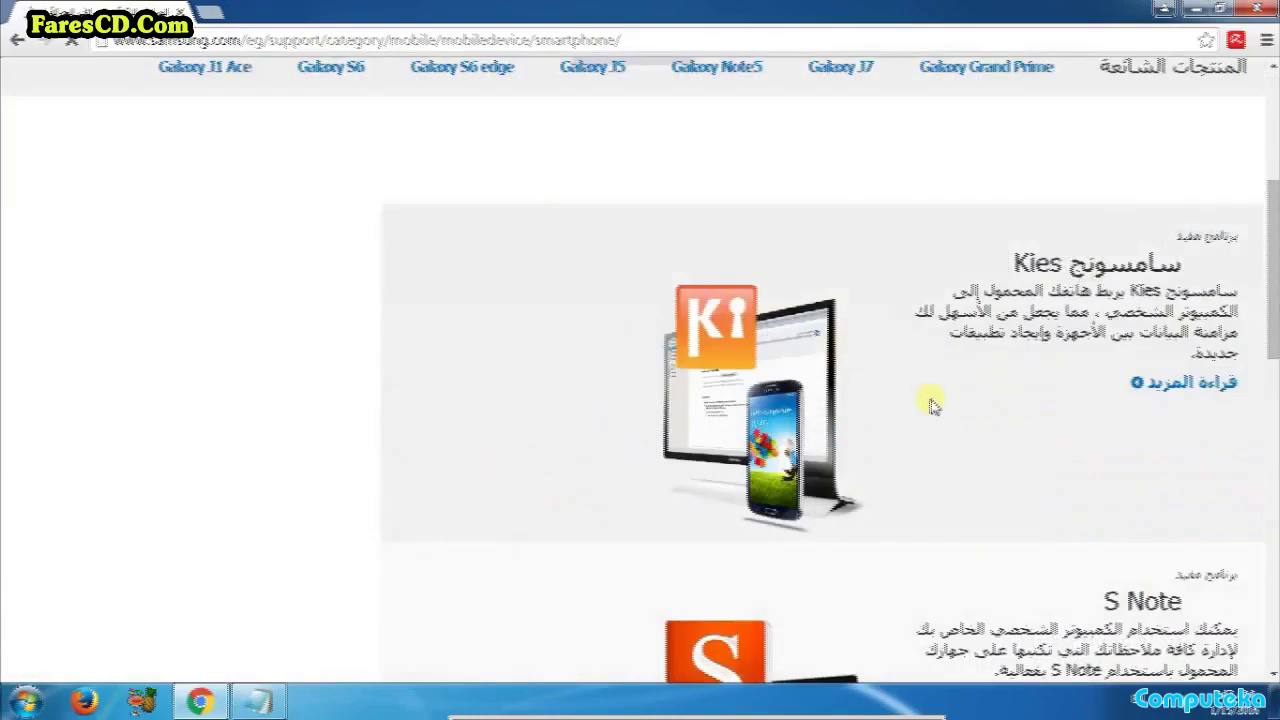
{"action": "scroll", "coordinate": [870, 375], "scroll_direction": "down", "scroll_amount": 3}
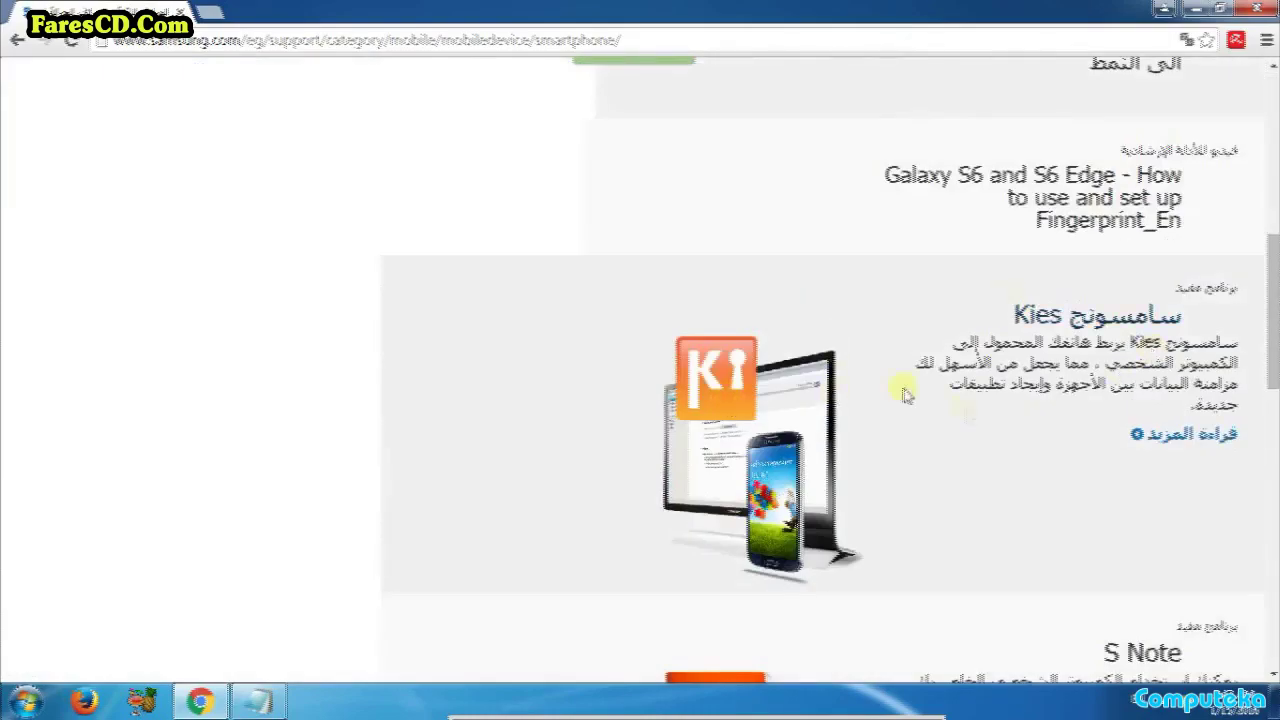
{"action": "scroll", "coordinate": [1063, 480], "scroll_direction": "down", "scroll_amount": 2}
{"action": "scroll", "coordinate": [1063, 480], "scroll_direction": "down", "scroll_amount": 1}
{"action": "scroll", "coordinate": [740, 240], "scroll_direction": "up", "scroll_amount": 3}
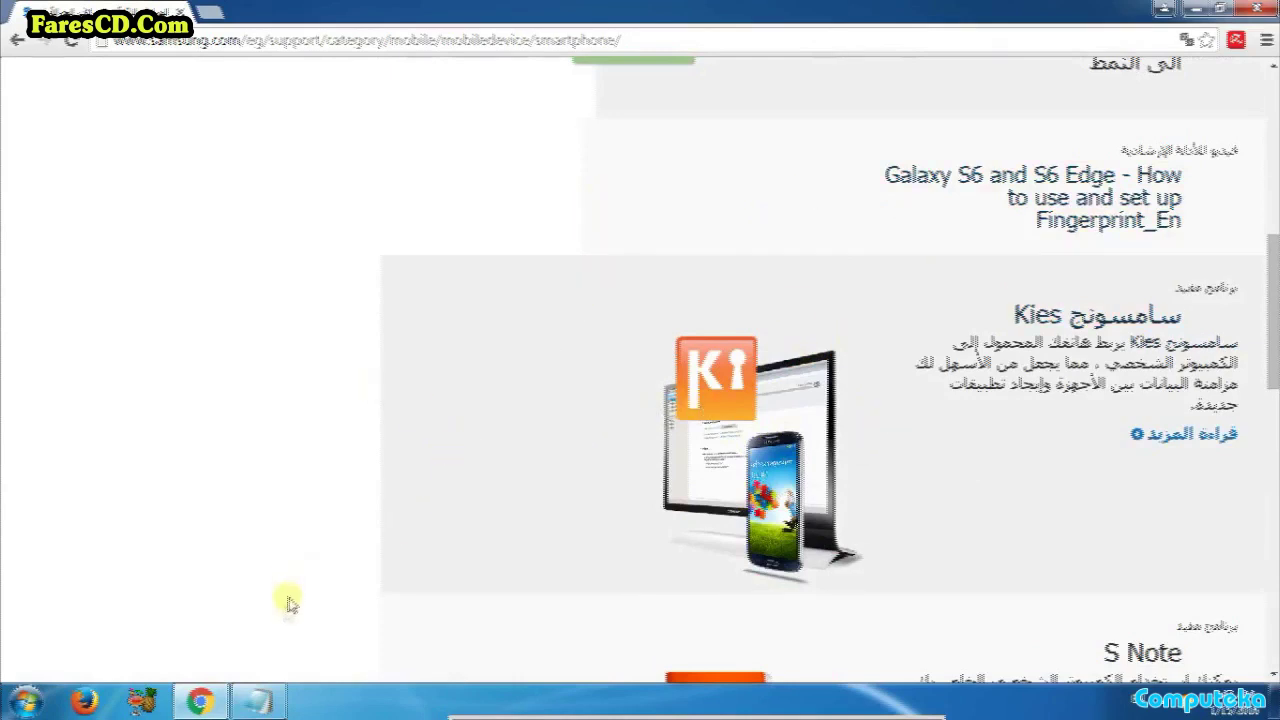
{"action": "left_click", "coordinate": [203, 704]}
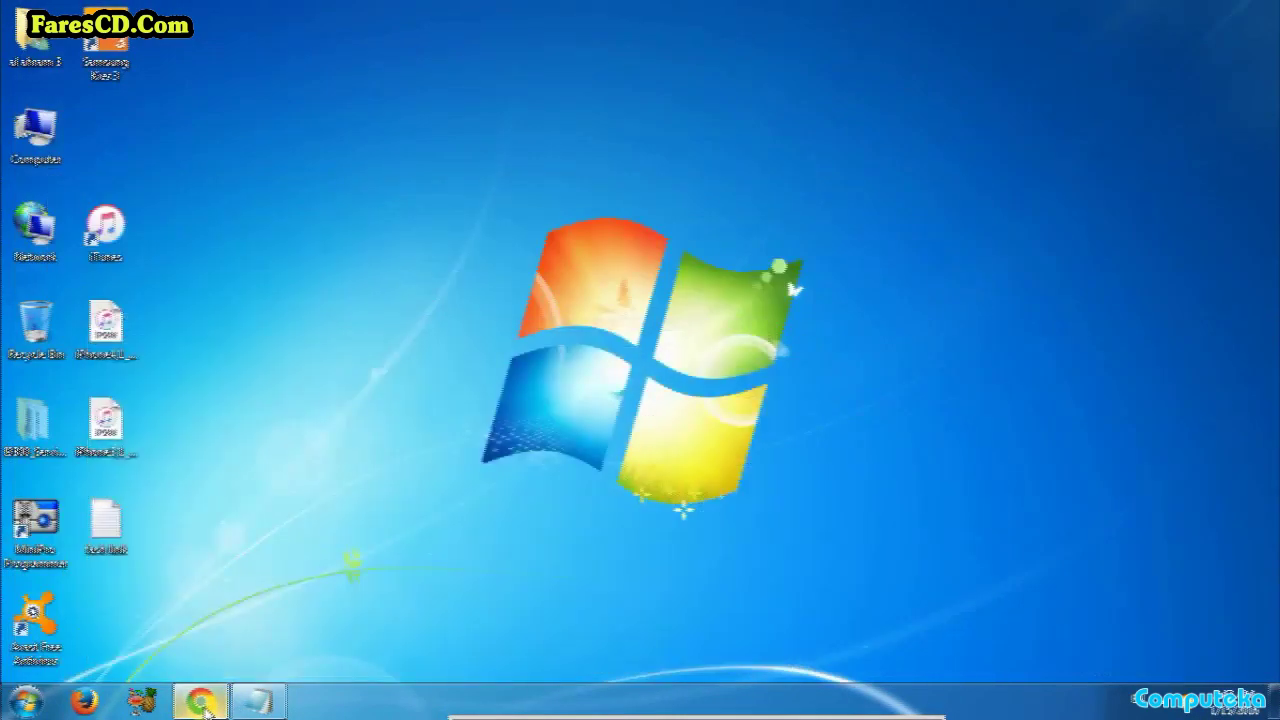
{"action": "left_click", "coordinate": [204, 704]}
{"action": "left_click", "coordinate": [205, 705]}
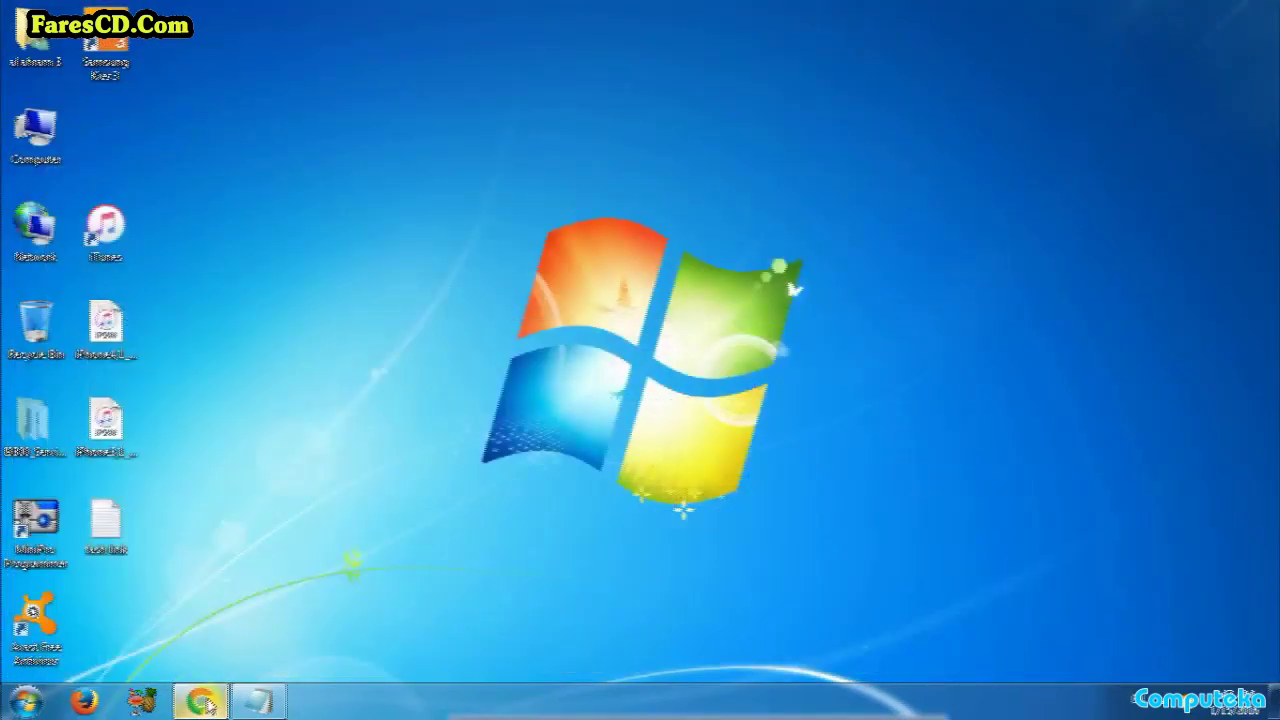
{"action": "double_click", "coordinate": [136, 537]}
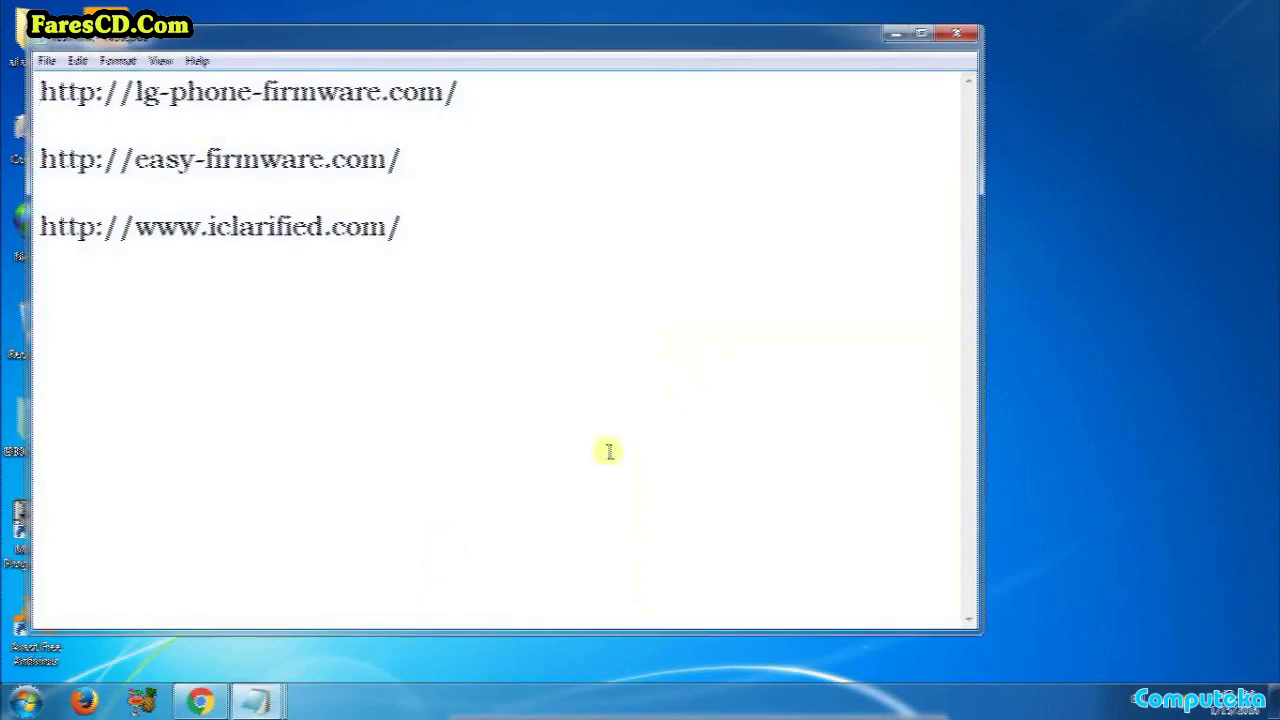
{"action": "left_click_drag", "start_coordinate": [482, 152], "coordinate": [8, 182]}
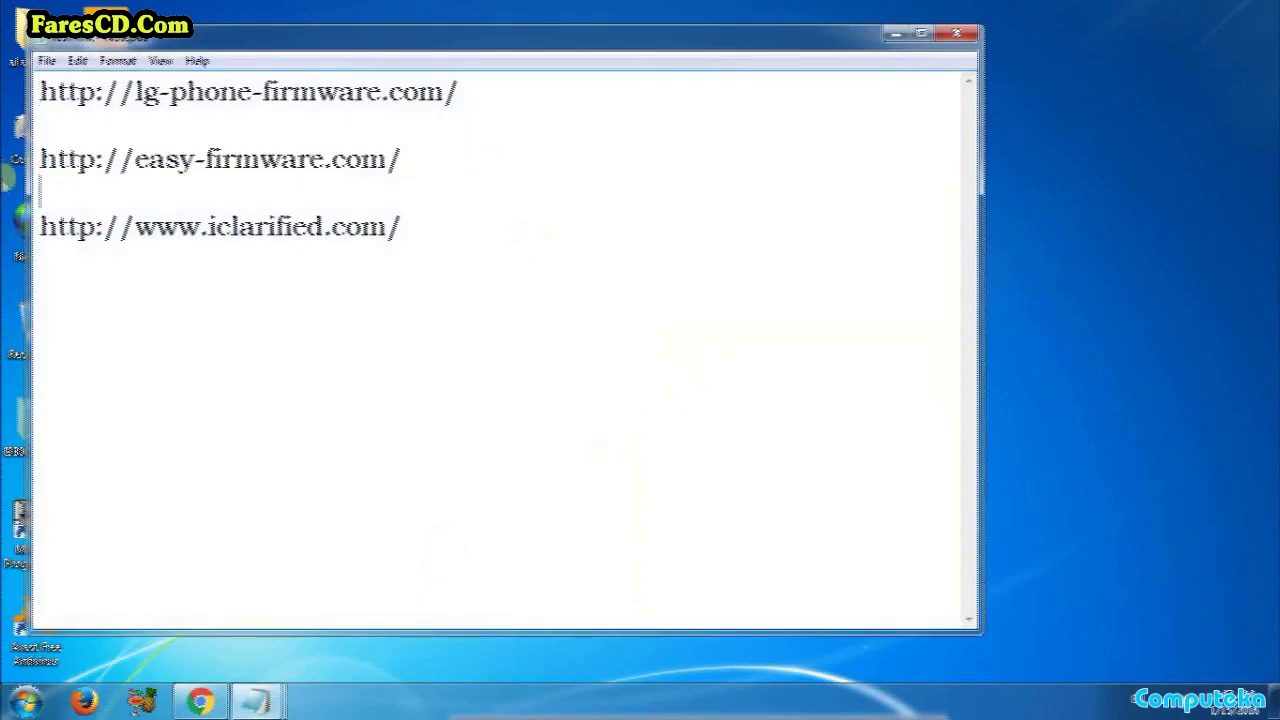
{"action": "left_click_drag", "start_coordinate": [448, 150], "coordinate": [35, 127]}
{"action": "key", "text": "ctrl+c"}
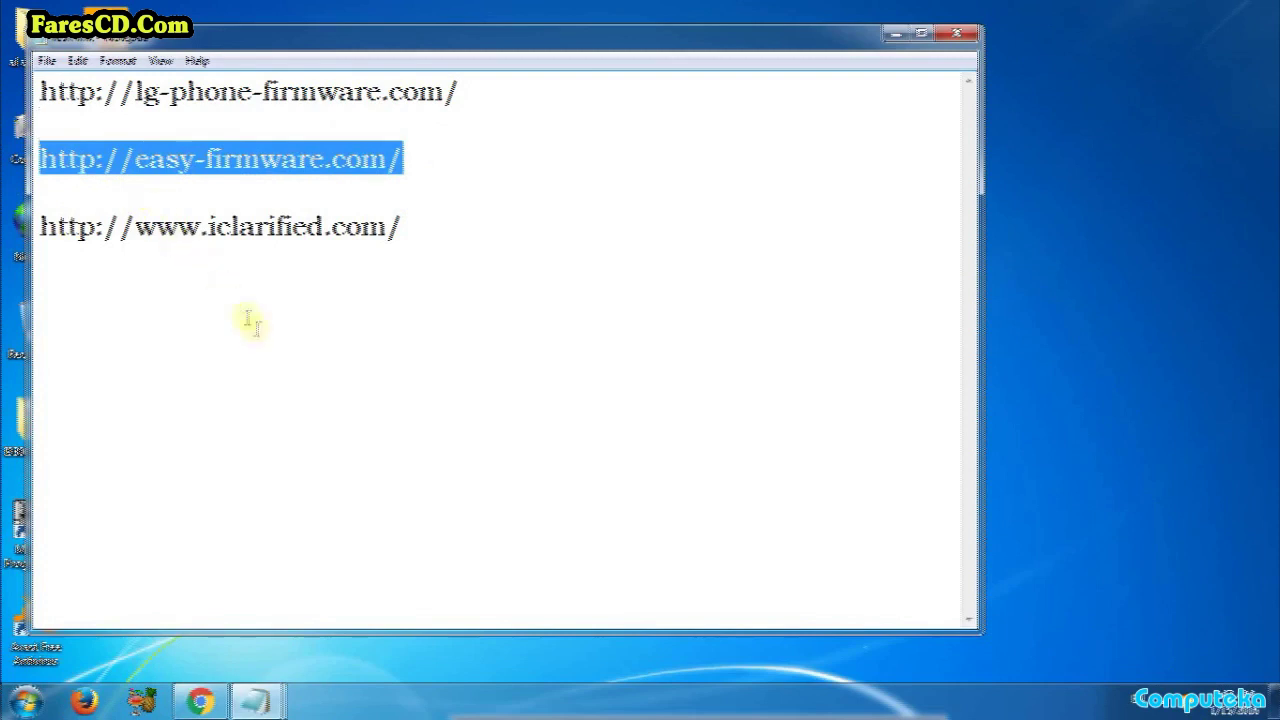
- Return to Chrome and load the copied easy-firmware.com address in the current tab
{"action": "left_click", "coordinate": [200, 702]}
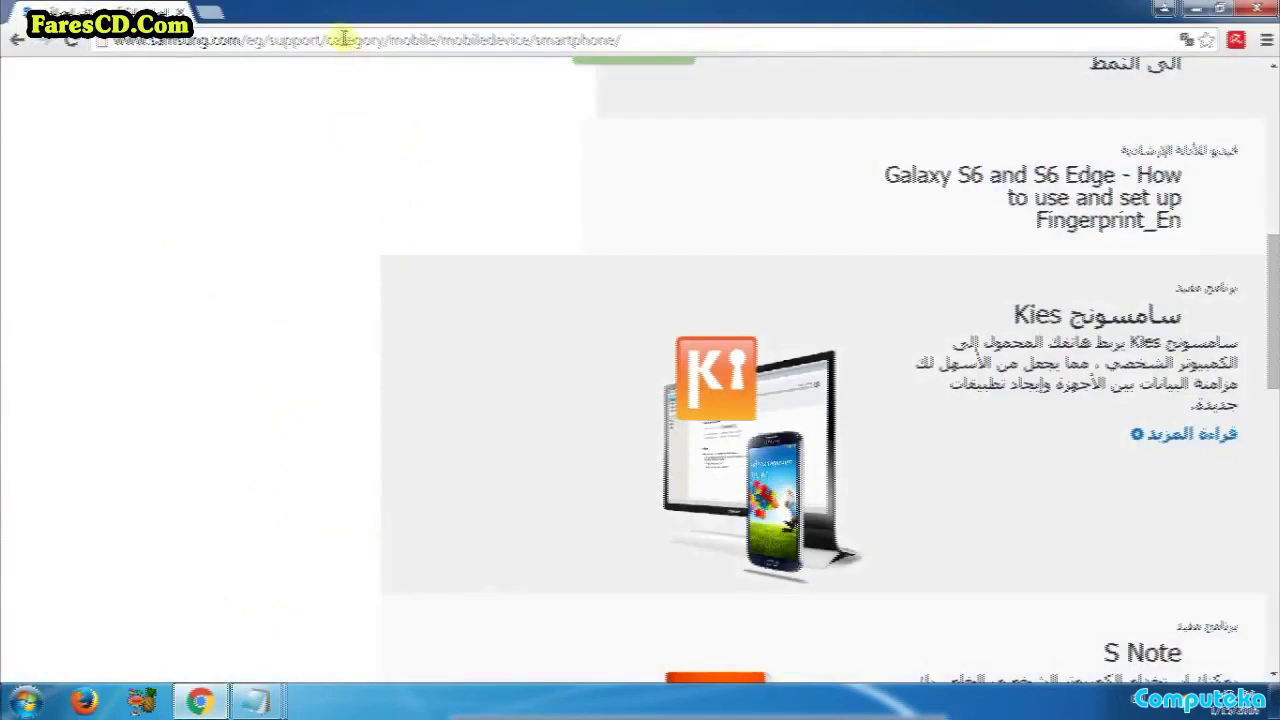
{"action": "left_click", "coordinate": [340, 40]}
{"action": "key", "text": "ctrl+v"}
{"action": "key", "text": "Return"}
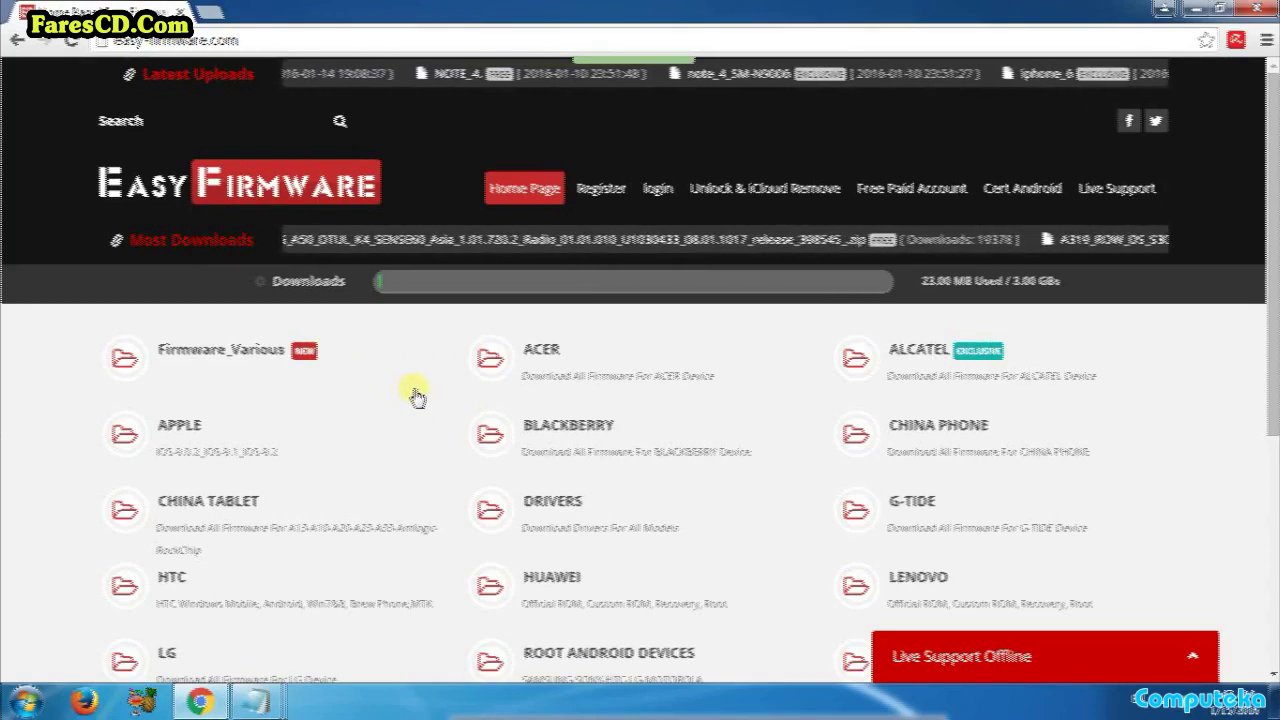
- Browse the site's SAMSUNG category to its FIRMWARE section and open the I-SERIES listing
{"action": "scroll", "coordinate": [416, 395], "scroll_direction": "down", "scroll_amount": 2}
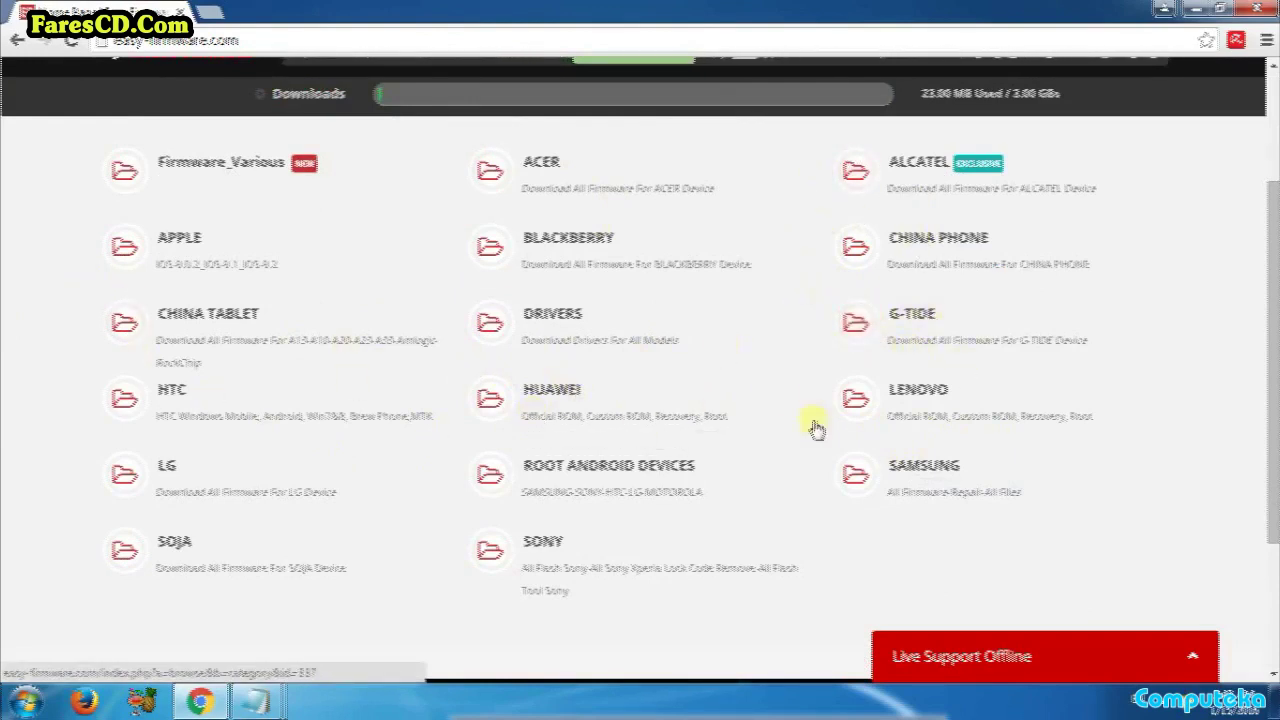
{"action": "left_click", "coordinate": [930, 470]}
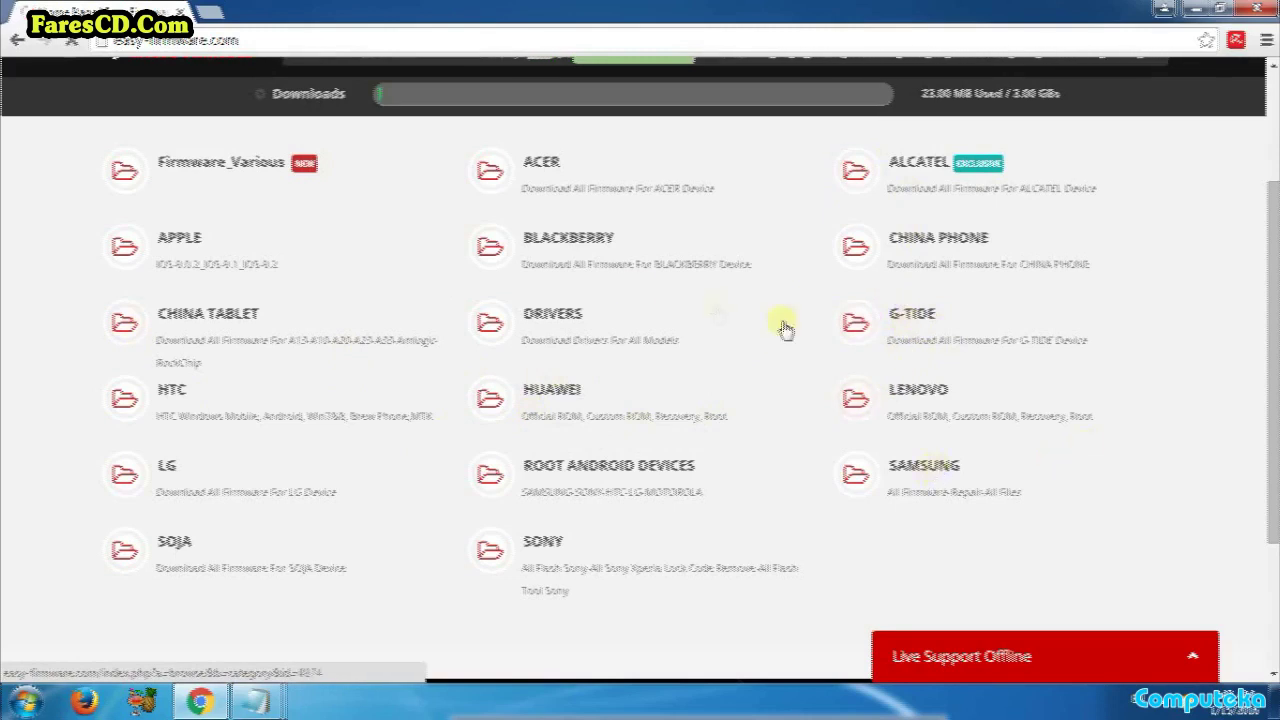
{"action": "scroll", "coordinate": [370, 374], "scroll_direction": "down", "scroll_amount": 2}
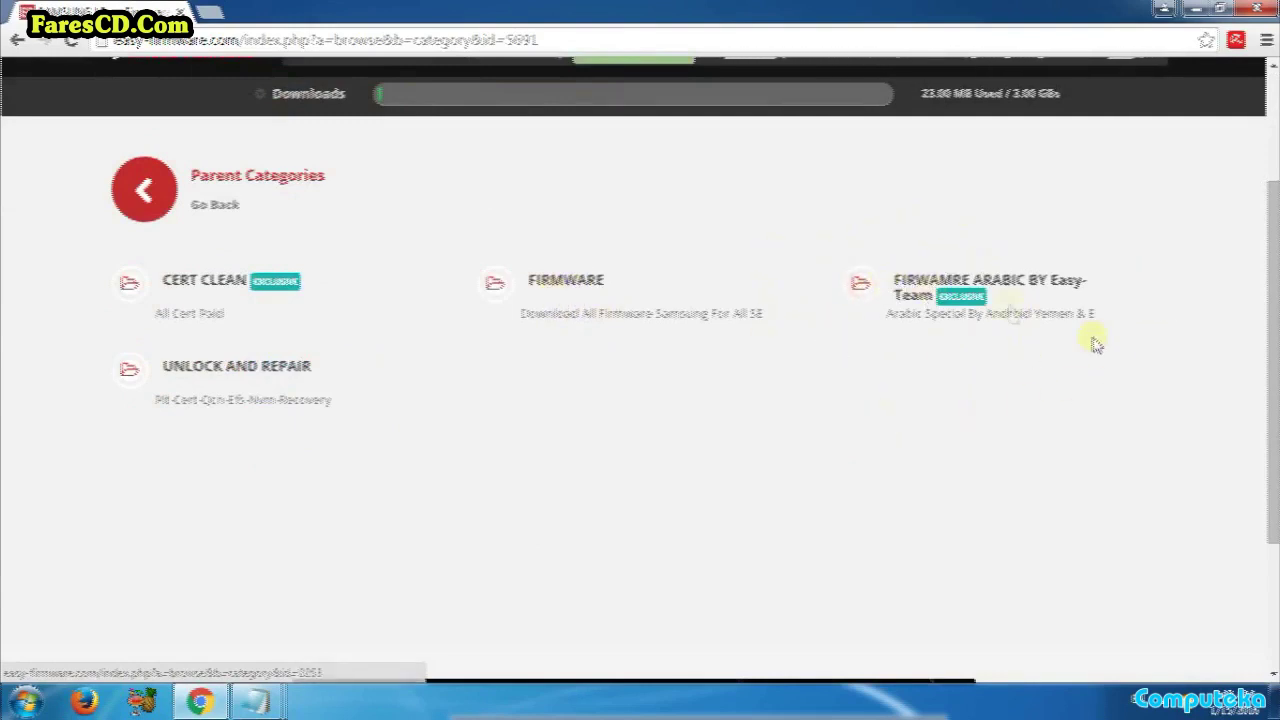
{"action": "left_click", "coordinate": [588, 286]}
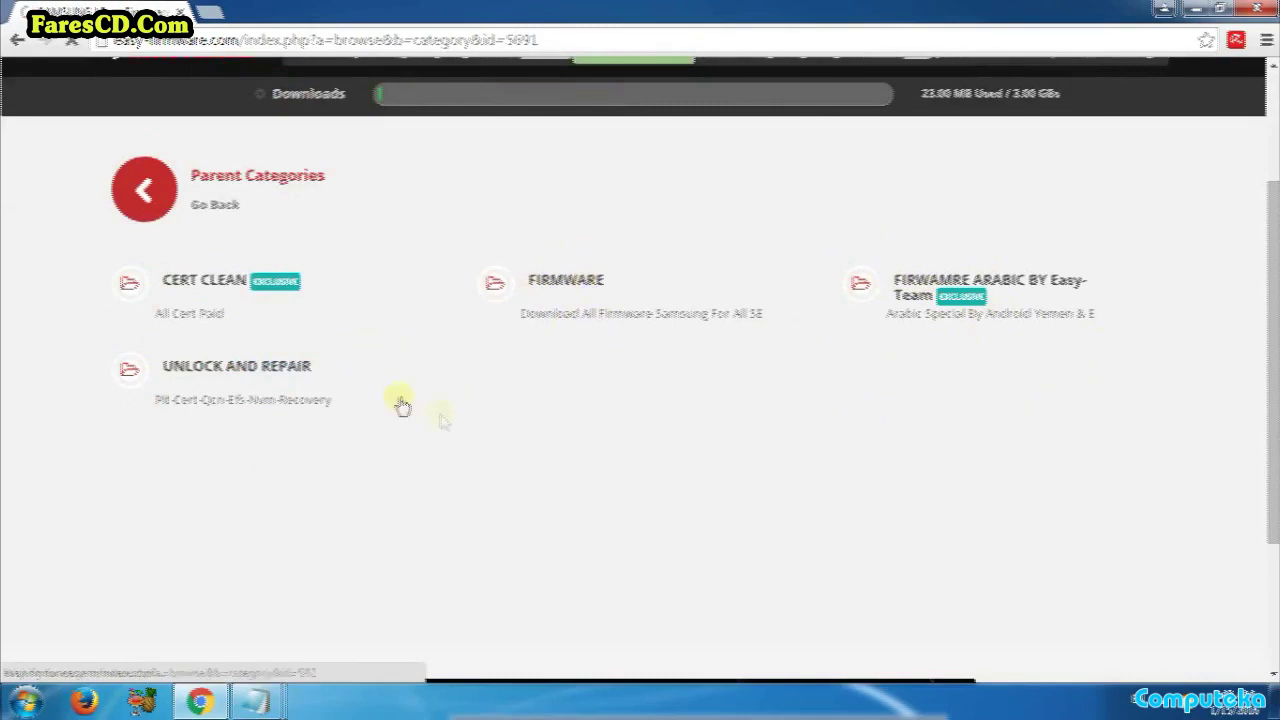
{"action": "scroll", "coordinate": [400, 363], "scroll_direction": "down", "scroll_amount": 4}
{"action": "scroll", "coordinate": [400, 373], "scroll_direction": "up", "scroll_amount": 1}
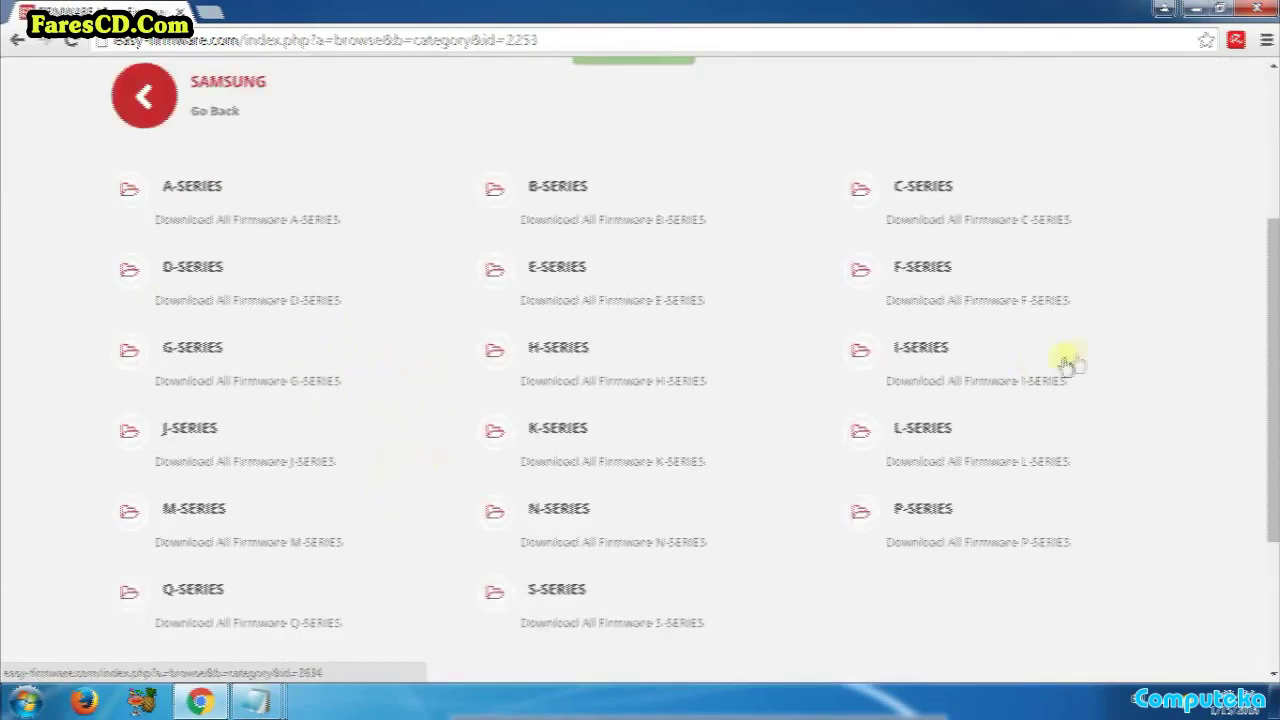
{"action": "left_click", "coordinate": [915, 354]}
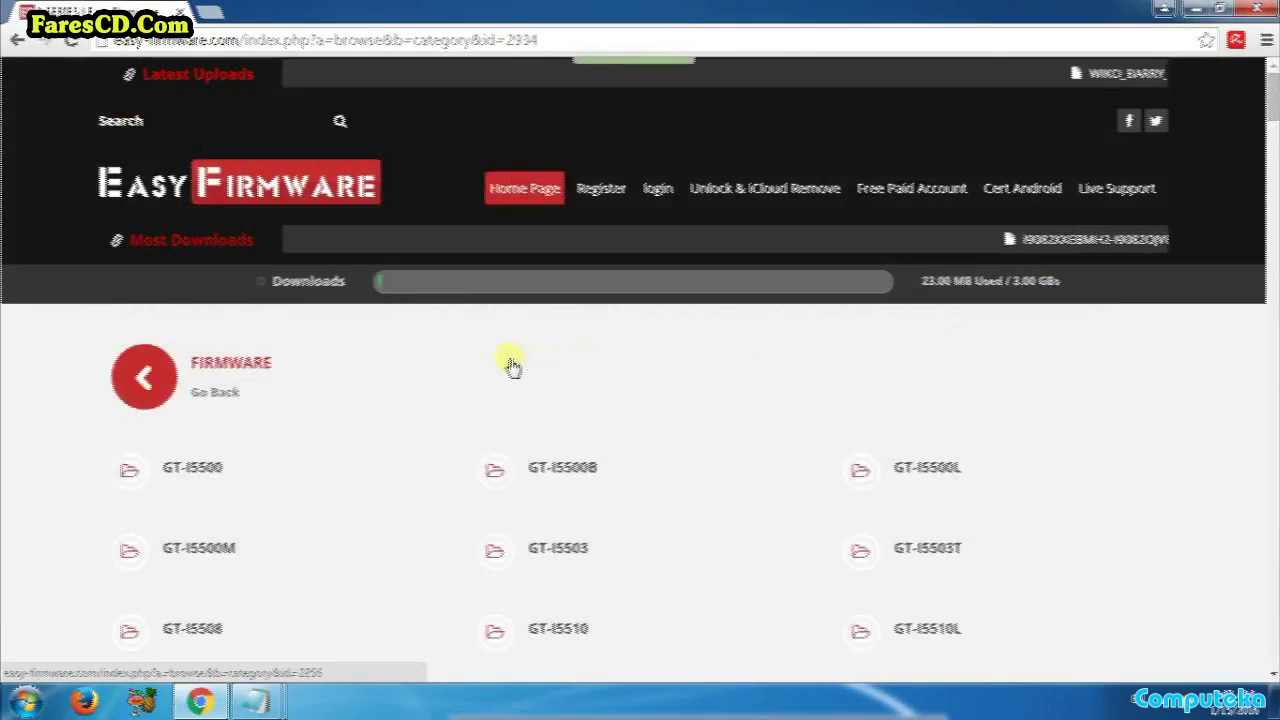
- Open the GT-I8262 model in the I-SERIES listing and examine its downloadable firmware files and their regions
{"action": "scroll", "coordinate": [737, 400], "scroll_direction": "down", "scroll_amount": 4}
{"action": "scroll", "coordinate": [740, 405], "scroll_direction": "down", "scroll_amount": 10}
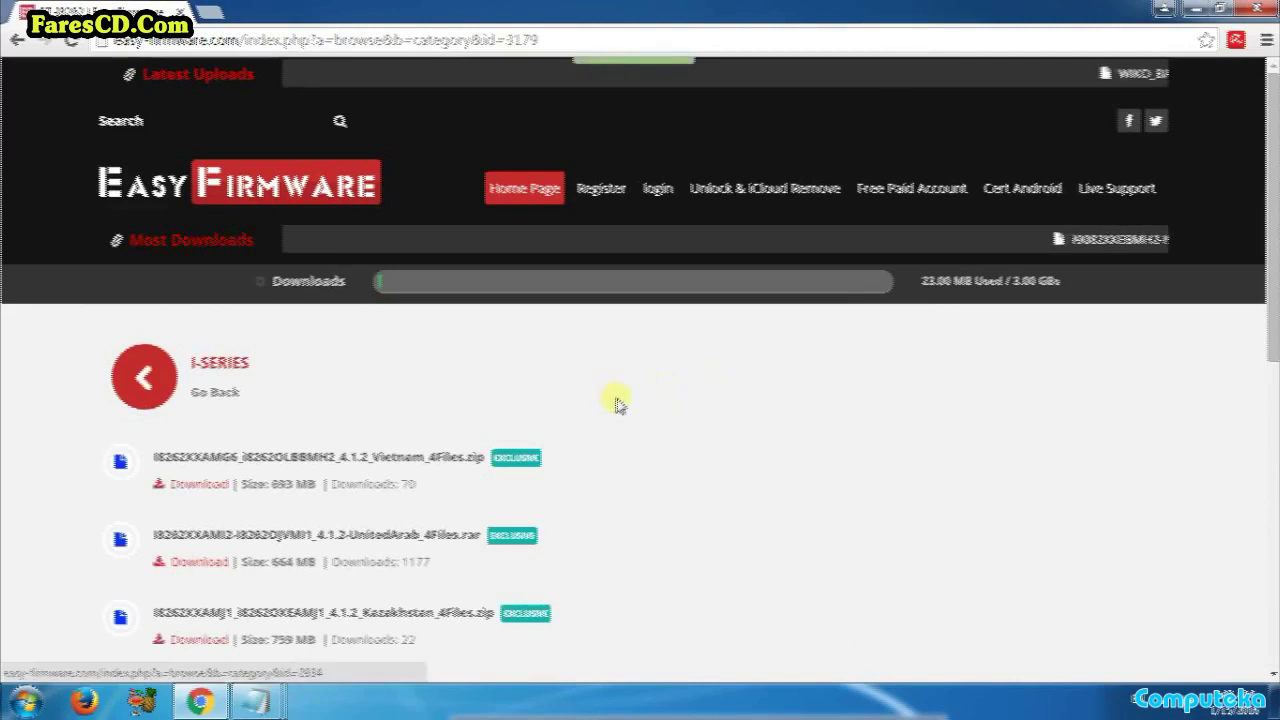
{"action": "scroll", "coordinate": [630, 408], "scroll_direction": "down", "scroll_amount": 3}
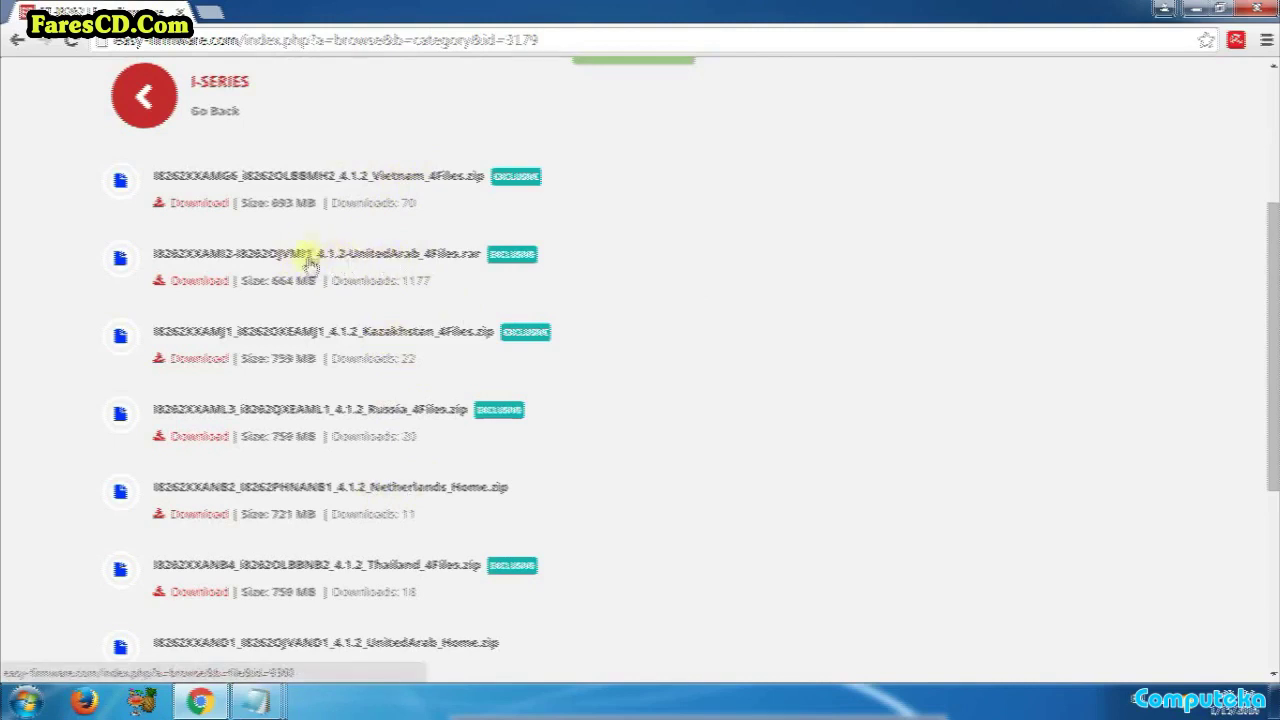
{"action": "scroll", "coordinate": [480, 265], "scroll_direction": "down", "scroll_amount": 3}
{"action": "scroll", "coordinate": [500, 268], "scroll_direction": "up", "scroll_amount": 4}
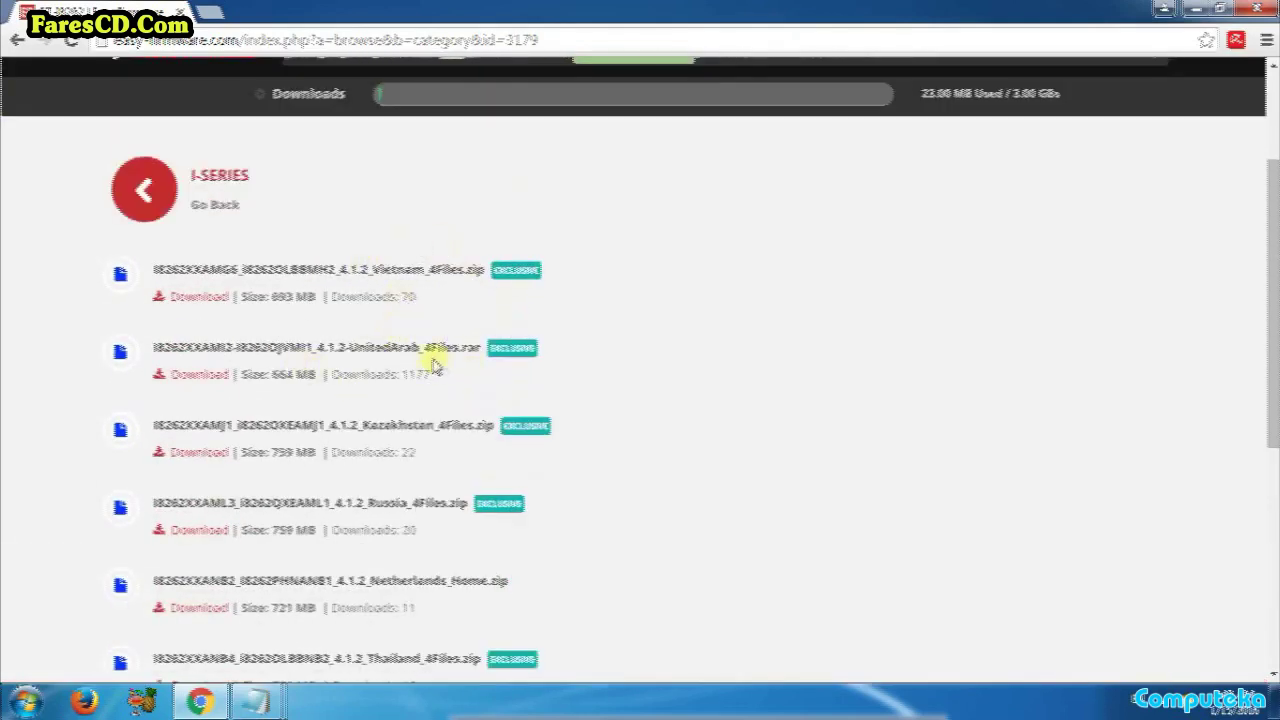
- Minimize the browser and the text file, and open Local Disk (D:) in a maximized Windows Explorer window
{"action": "left_click", "coordinate": [1198, 8]}
{"action": "left_click", "coordinate": [893, 34]}
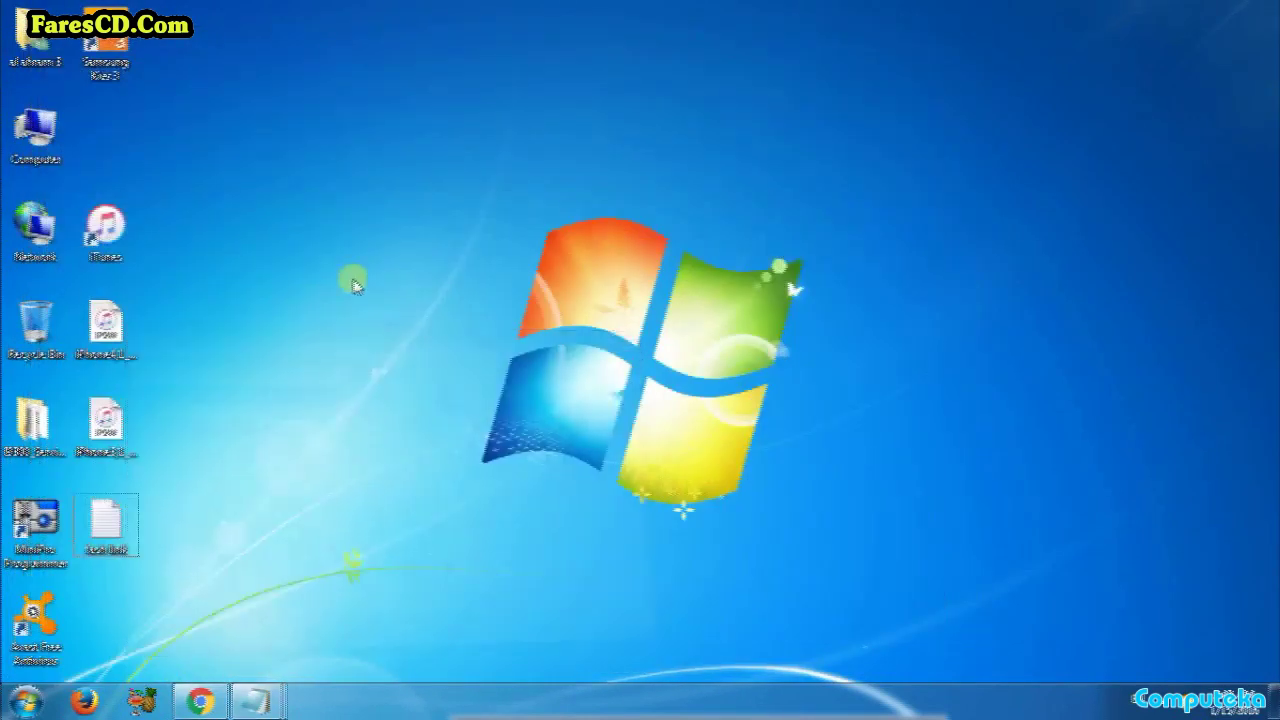
{"action": "left_click", "coordinate": [24, 701]}
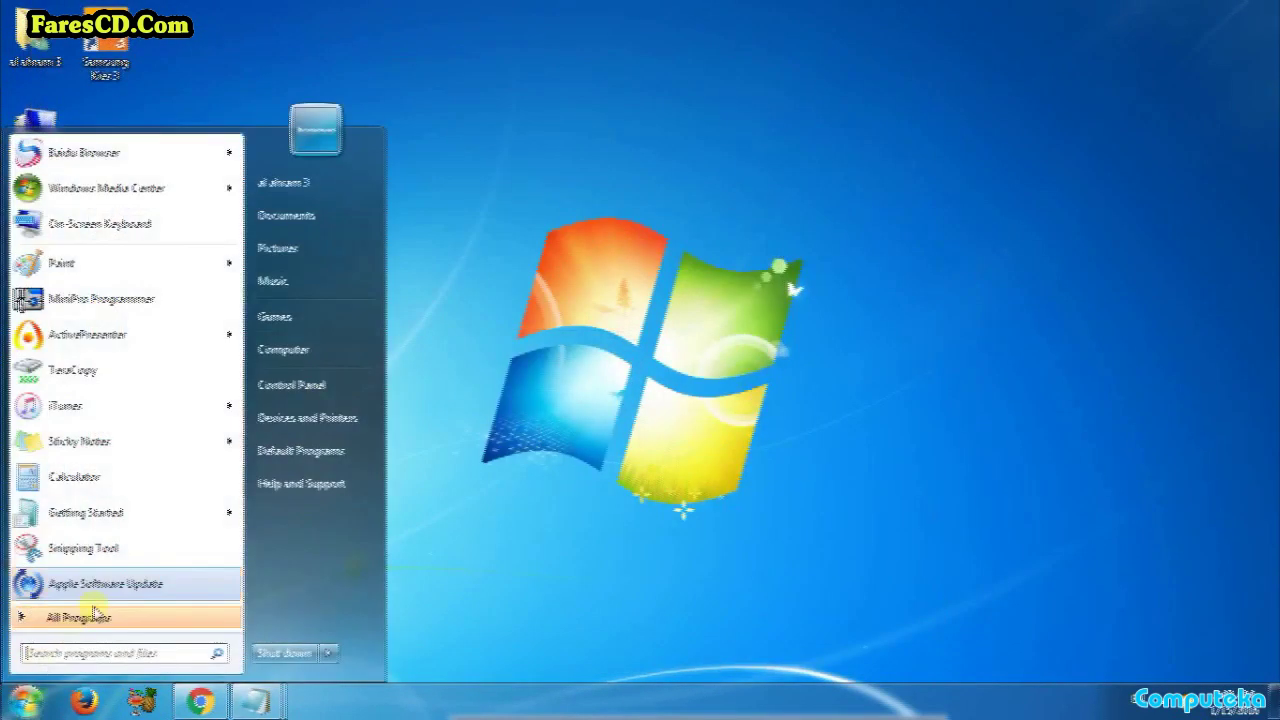
{"action": "left_click", "coordinate": [305, 354]}
{"action": "double_click", "coordinate": [449, 157]}
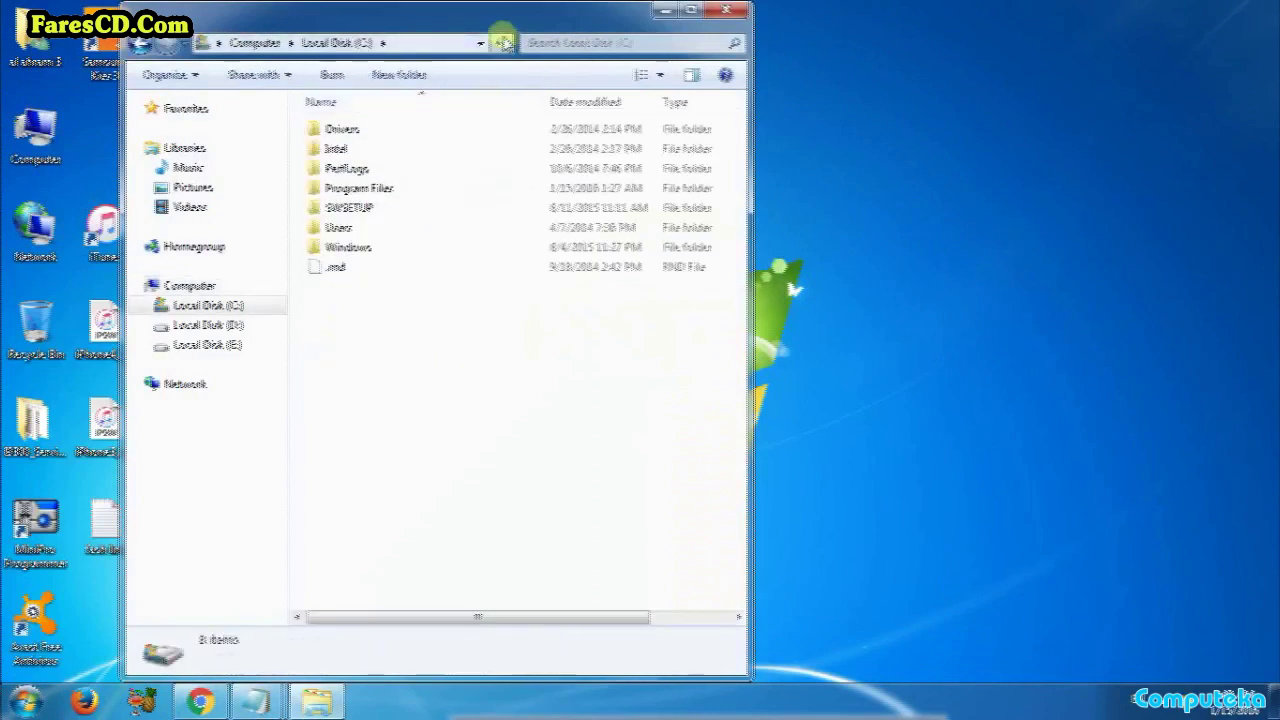
{"action": "left_click", "coordinate": [140, 43]}
{"action": "double_click", "coordinate": [495, 207]}
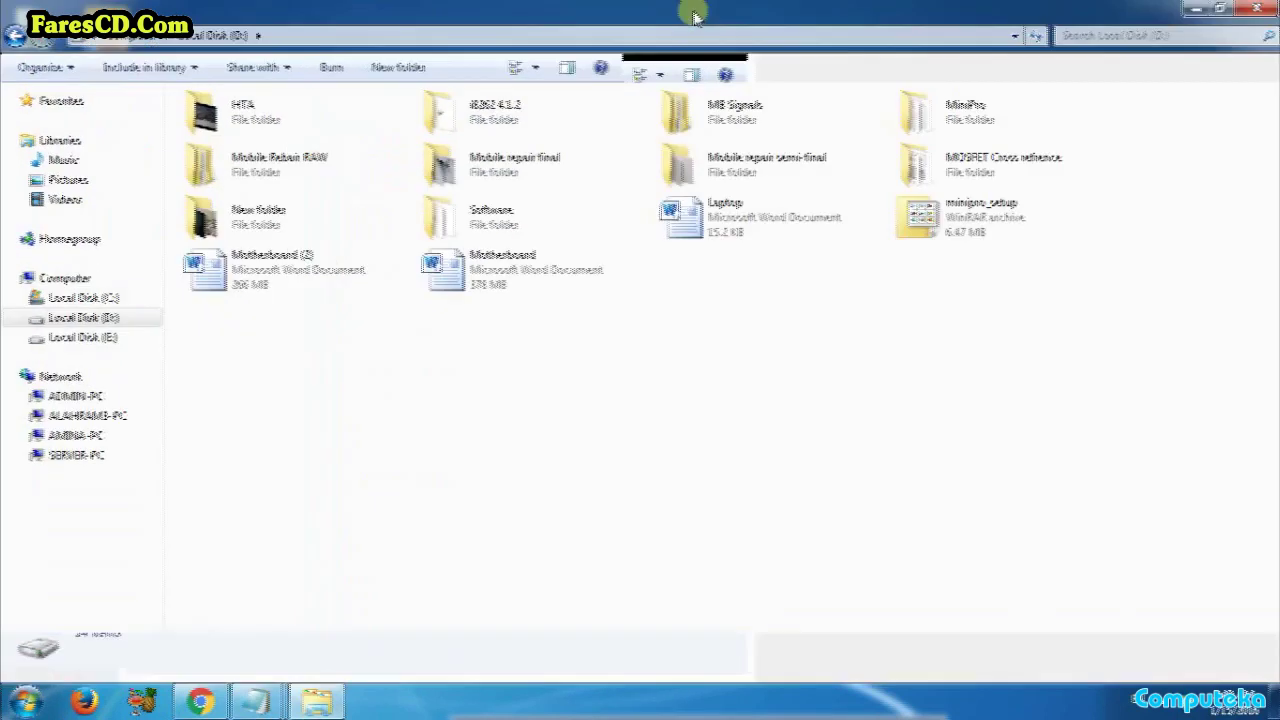
{"action": "left_click", "coordinate": [690, 10]}
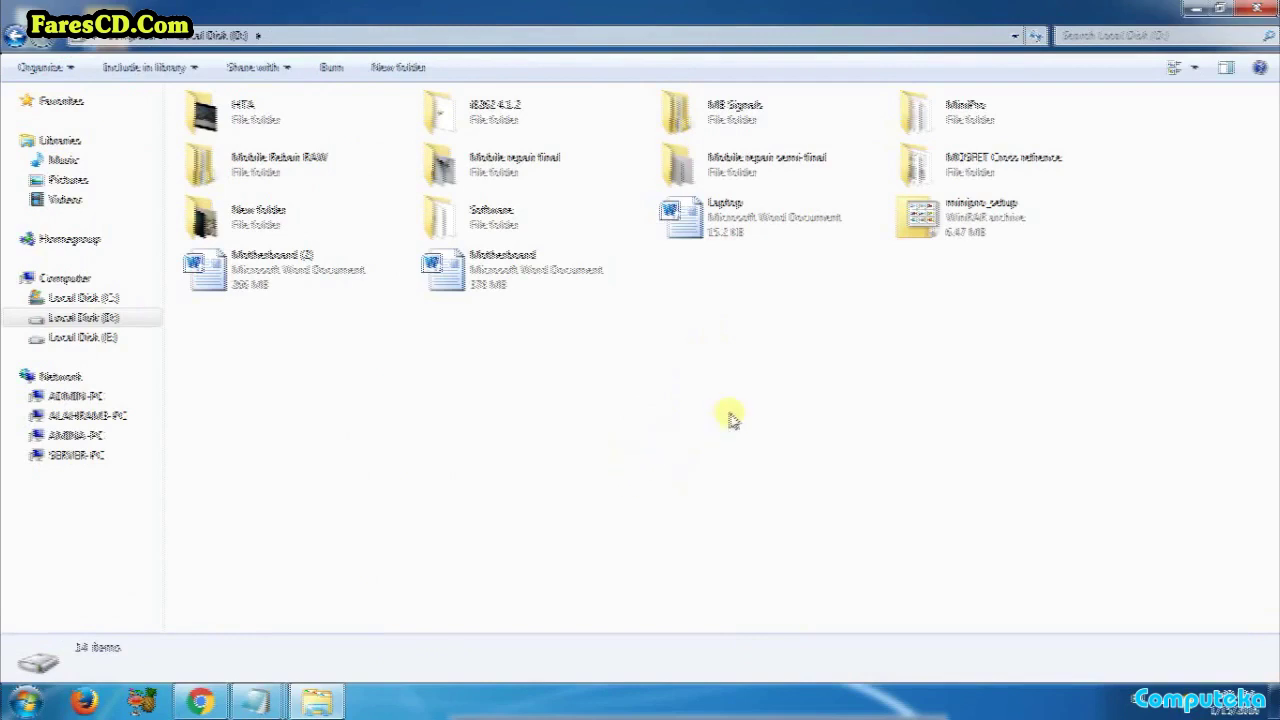
- Open the i8262 4.1.2 folder, check the contents of its Odin307 subfolder, and return to the i8262 4.1.2 folder
{"action": "left_click", "coordinate": [723, 163]}
{"action": "left_click", "coordinate": [718, 121]}
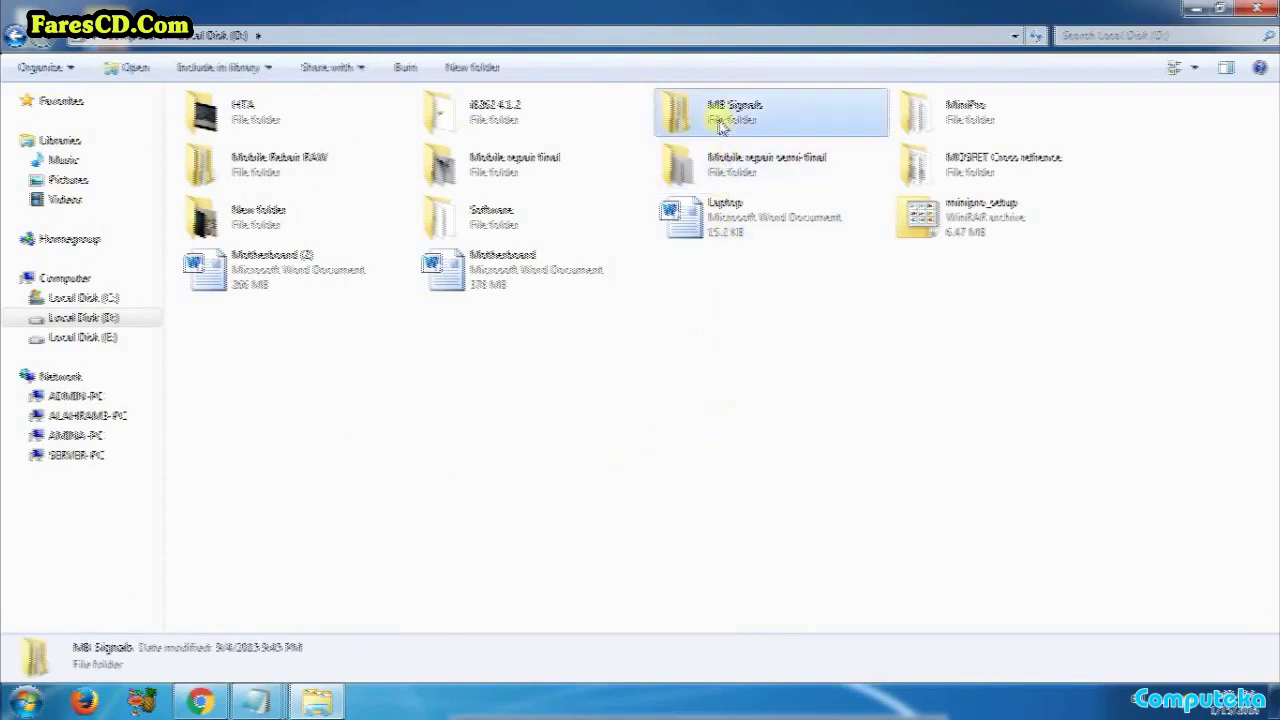
{"action": "double_click", "coordinate": [460, 125]}
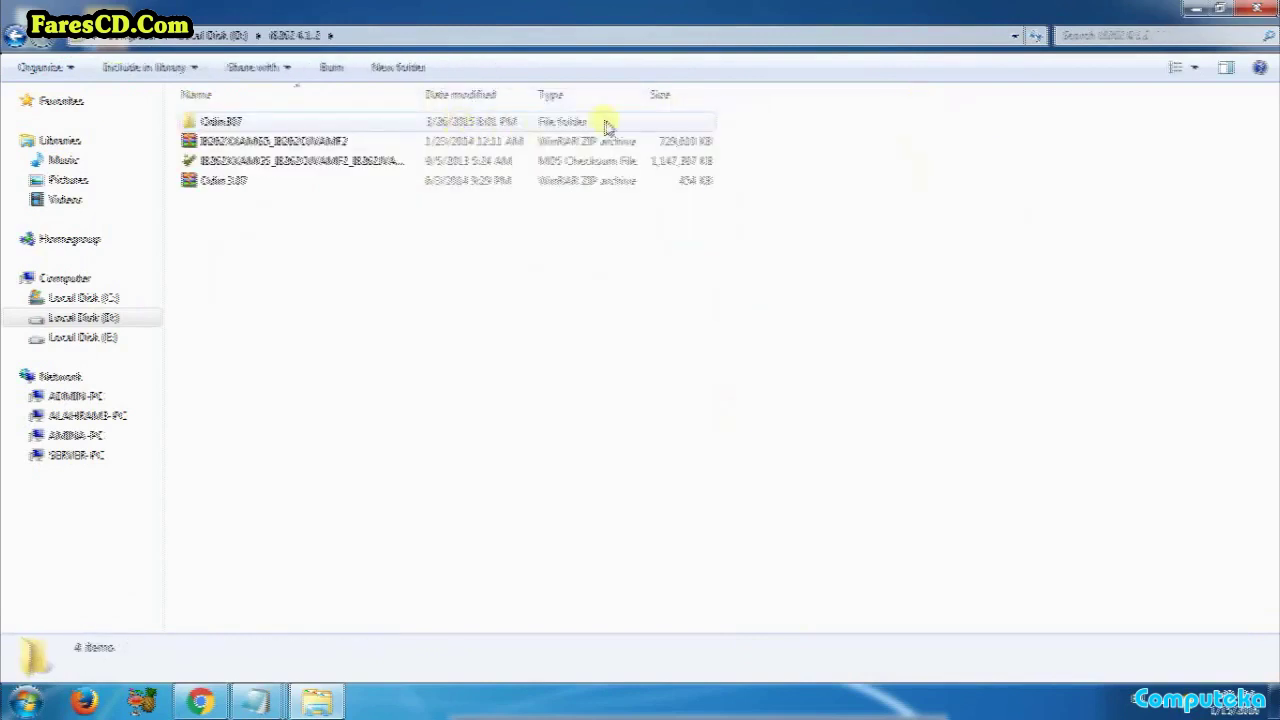
{"action": "left_click", "coordinate": [264, 124]}
{"action": "double_click", "coordinate": [264, 124]}
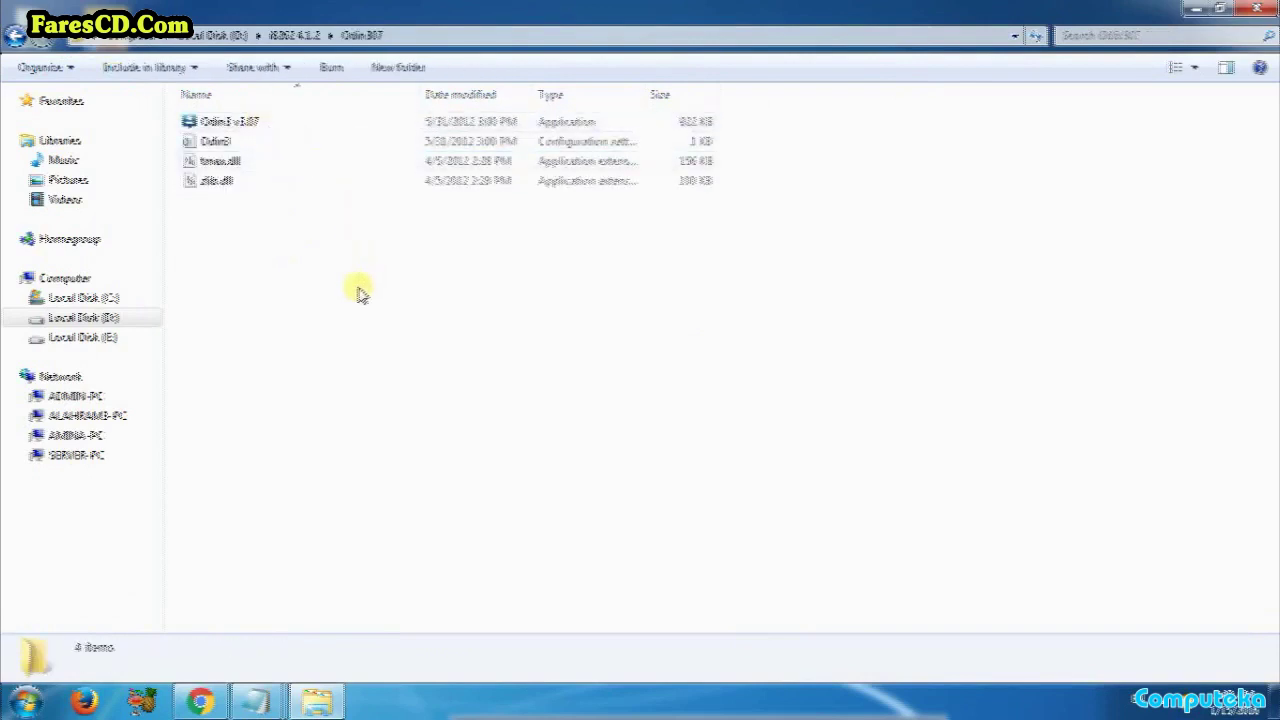
{"action": "left_click", "coordinate": [15, 36]}
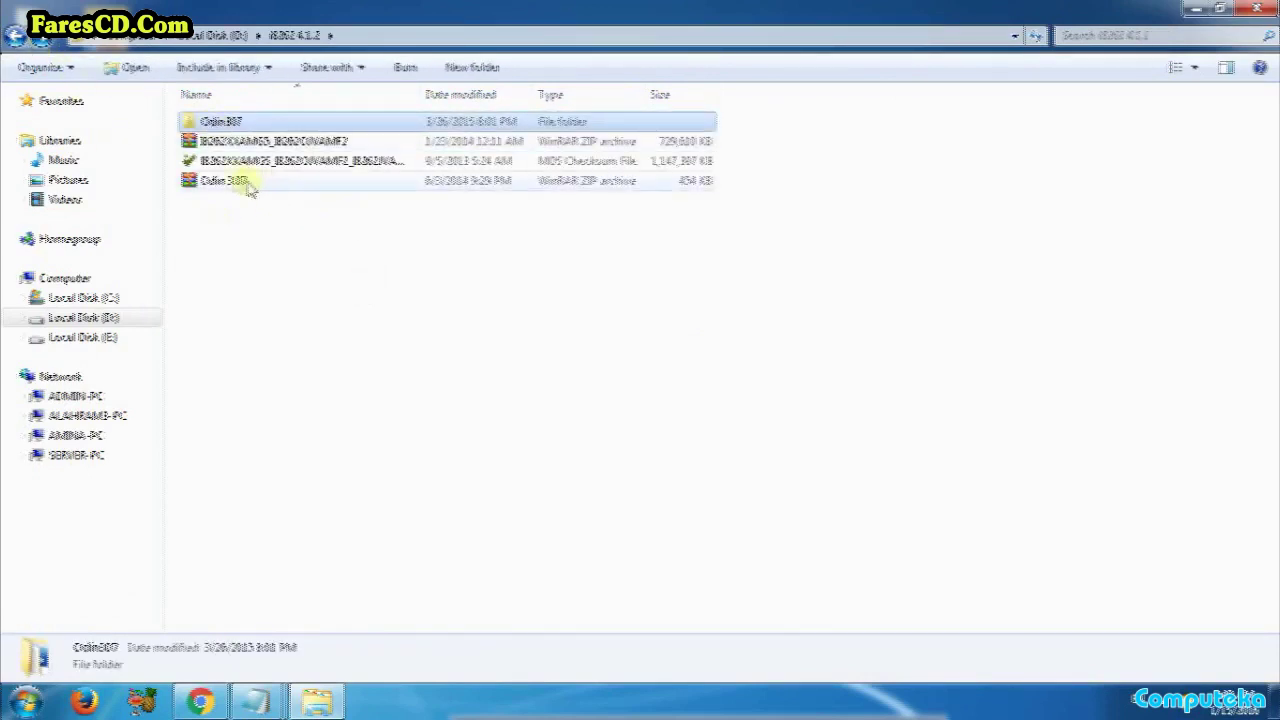
- Widen the Name column of the i8262 4.1.2 folder listing to fit the full firmware file name
{"action": "left_click_drag", "start_coordinate": [424, 98], "coordinate": [588, 96]}
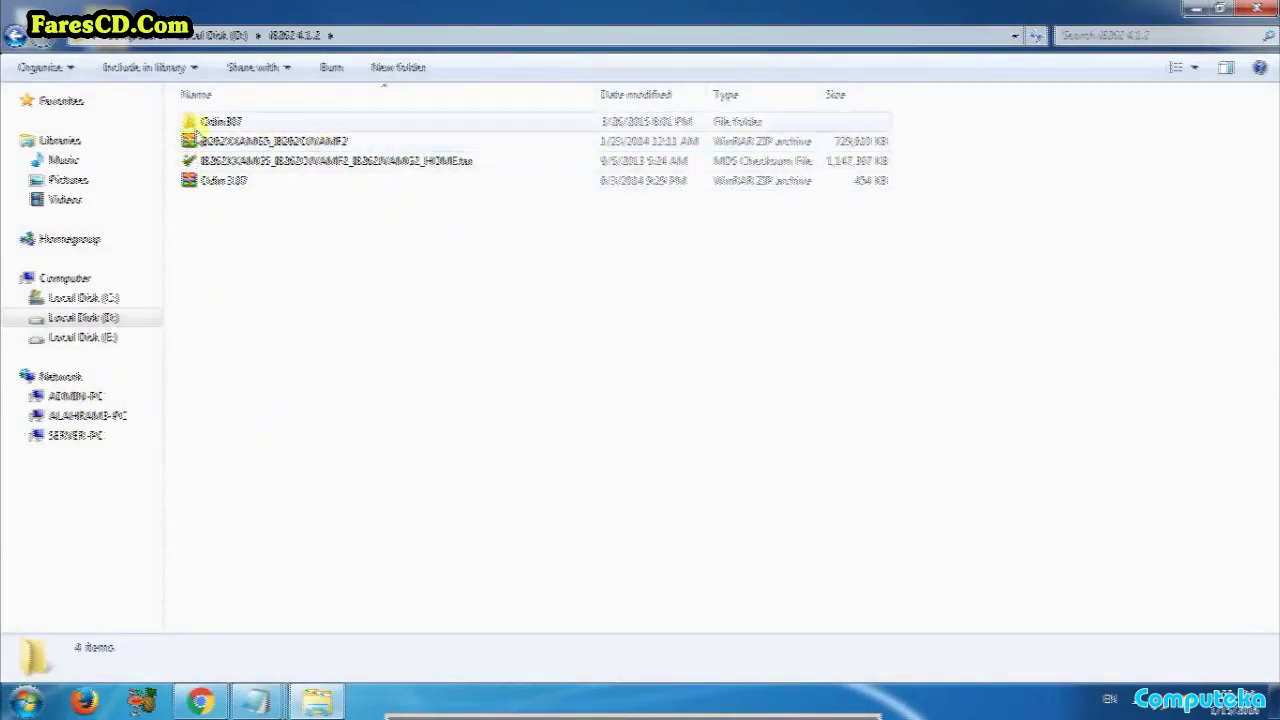
- Switch to Chrome, return to the Easy Firmware home page and look over its device categories
{"action": "left_click", "coordinate": [200, 703]}
{"action": "scroll", "coordinate": [500, 300], "scroll_direction": "up", "scroll_amount": 2}
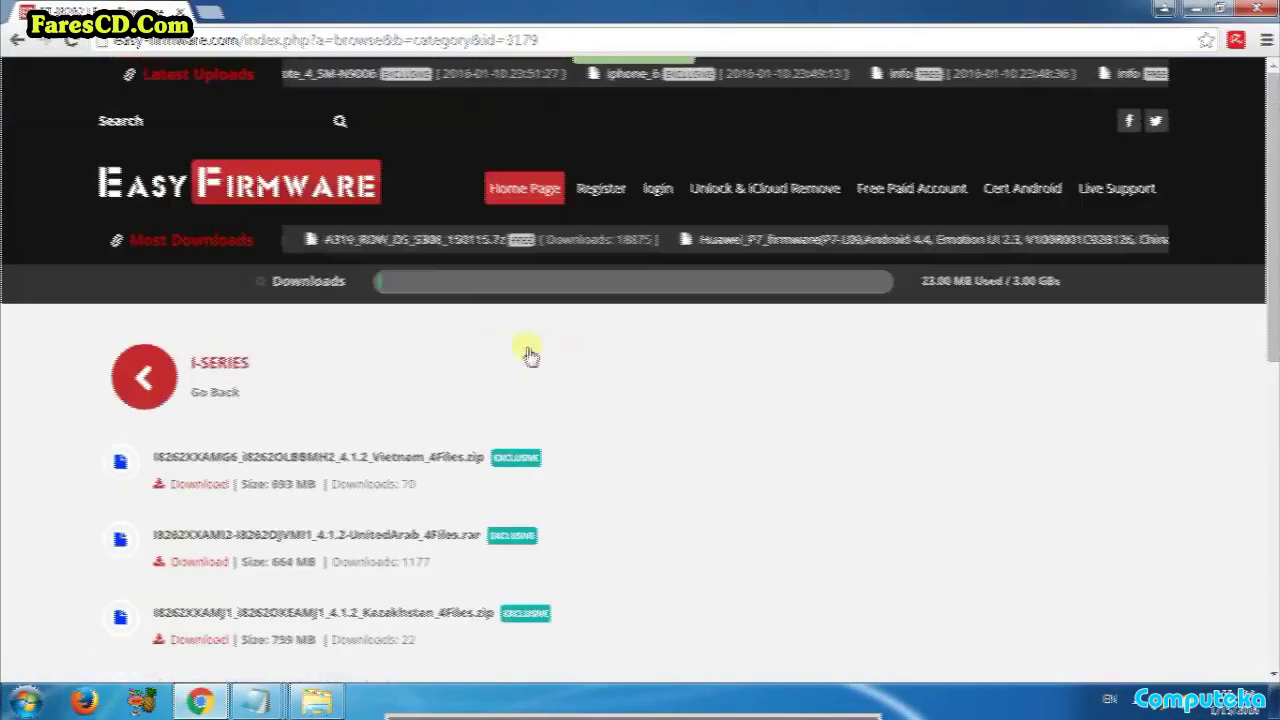
{"action": "left_click", "coordinate": [228, 200]}
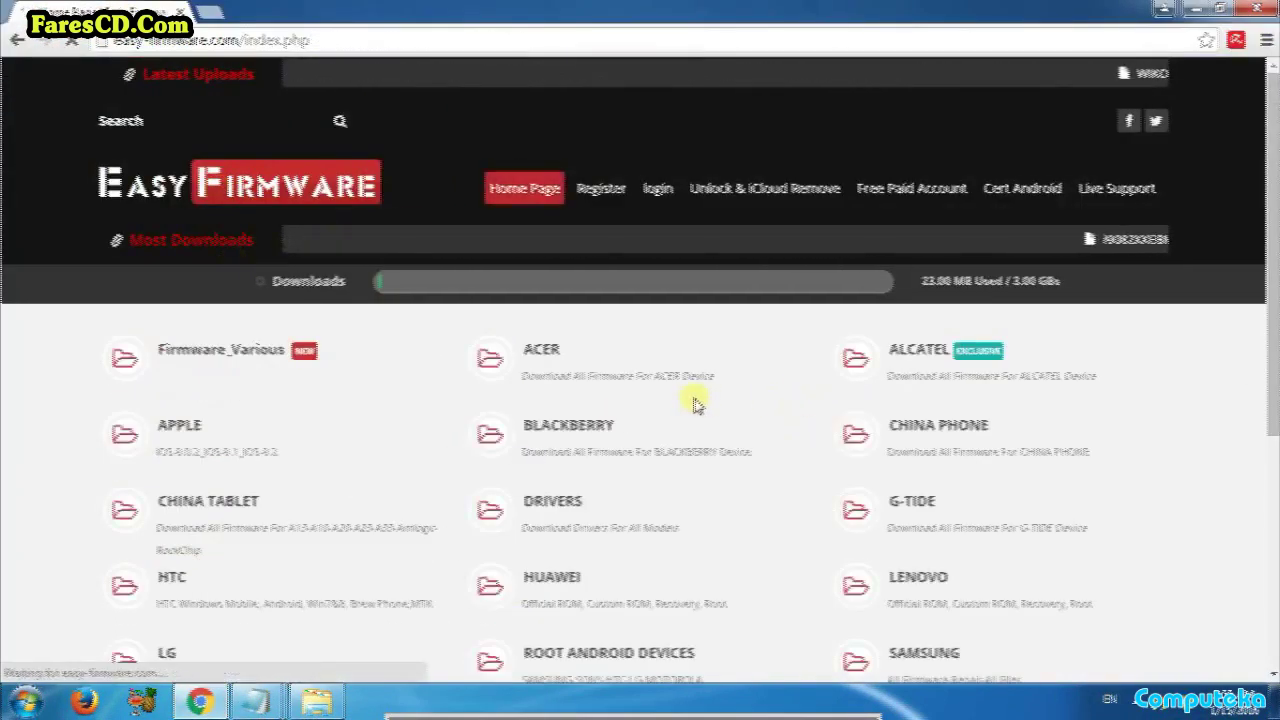
{"action": "scroll", "coordinate": [780, 420], "scroll_direction": "down", "scroll_amount": 3}
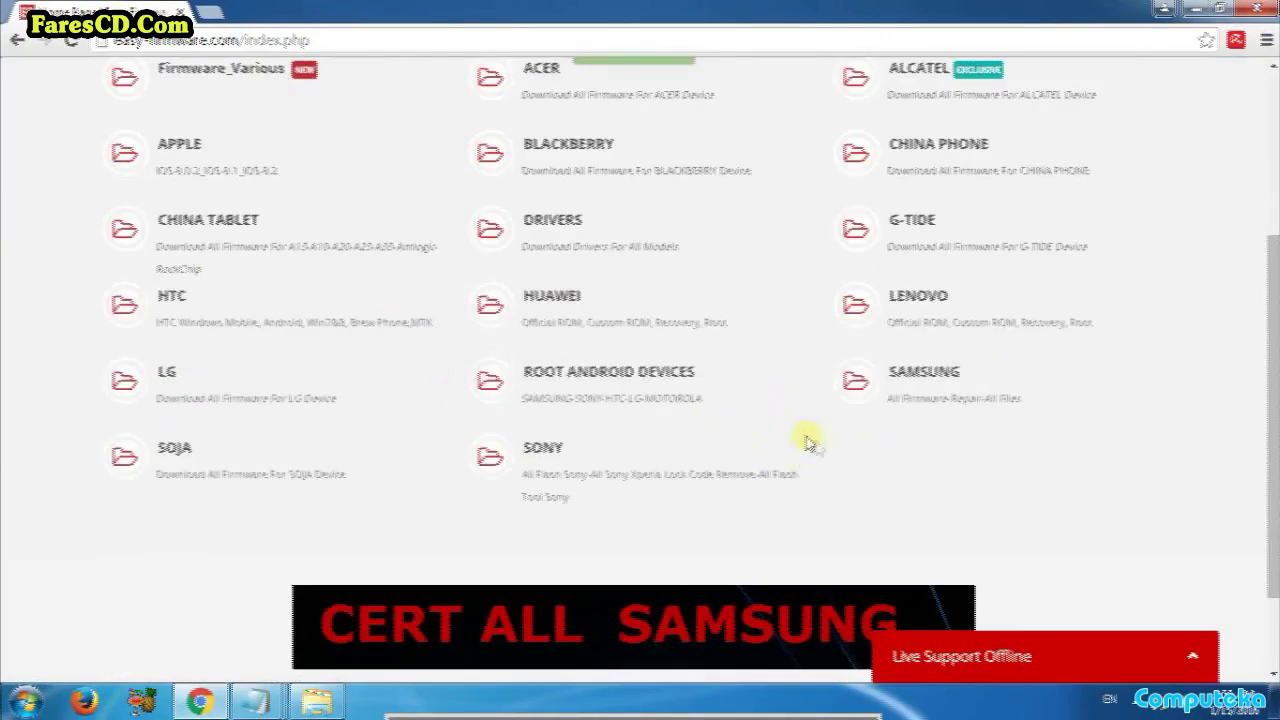
{"action": "scroll", "coordinate": [762, 488], "scroll_direction": "up", "scroll_amount": 3}
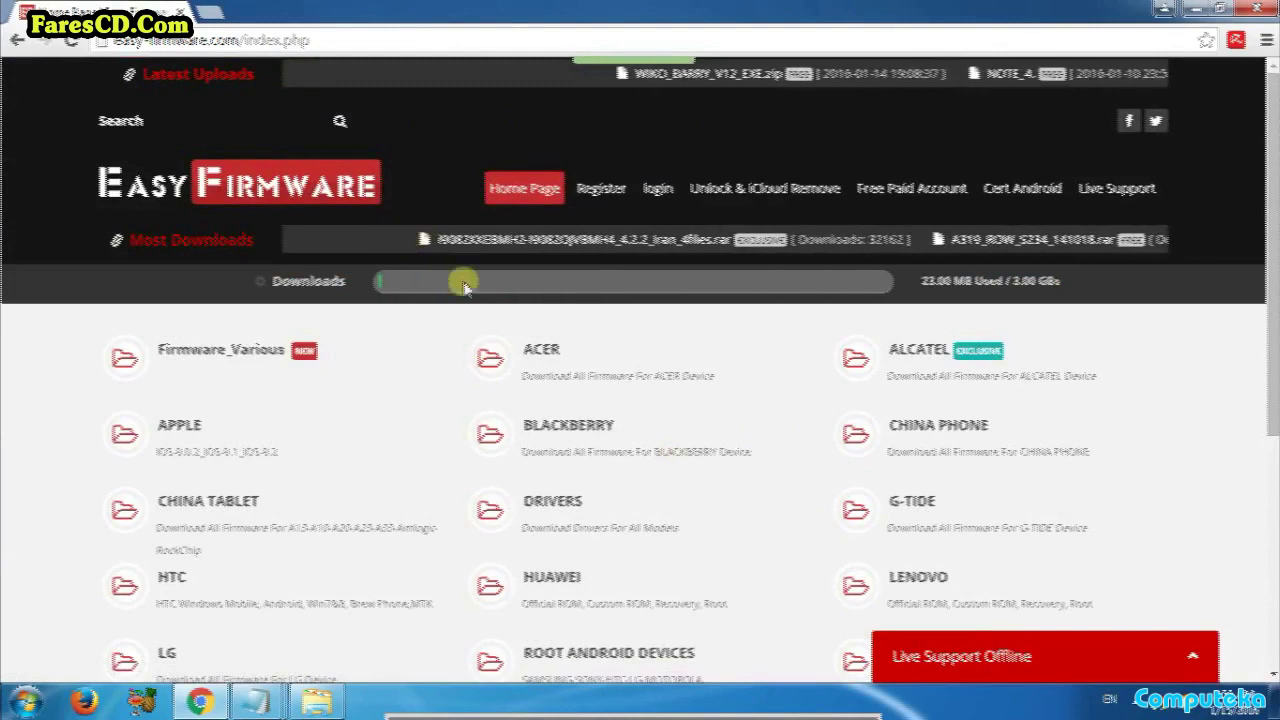
- Search the Easy Firmware site for "odin"
{"action": "left_click", "coordinate": [339, 124]}
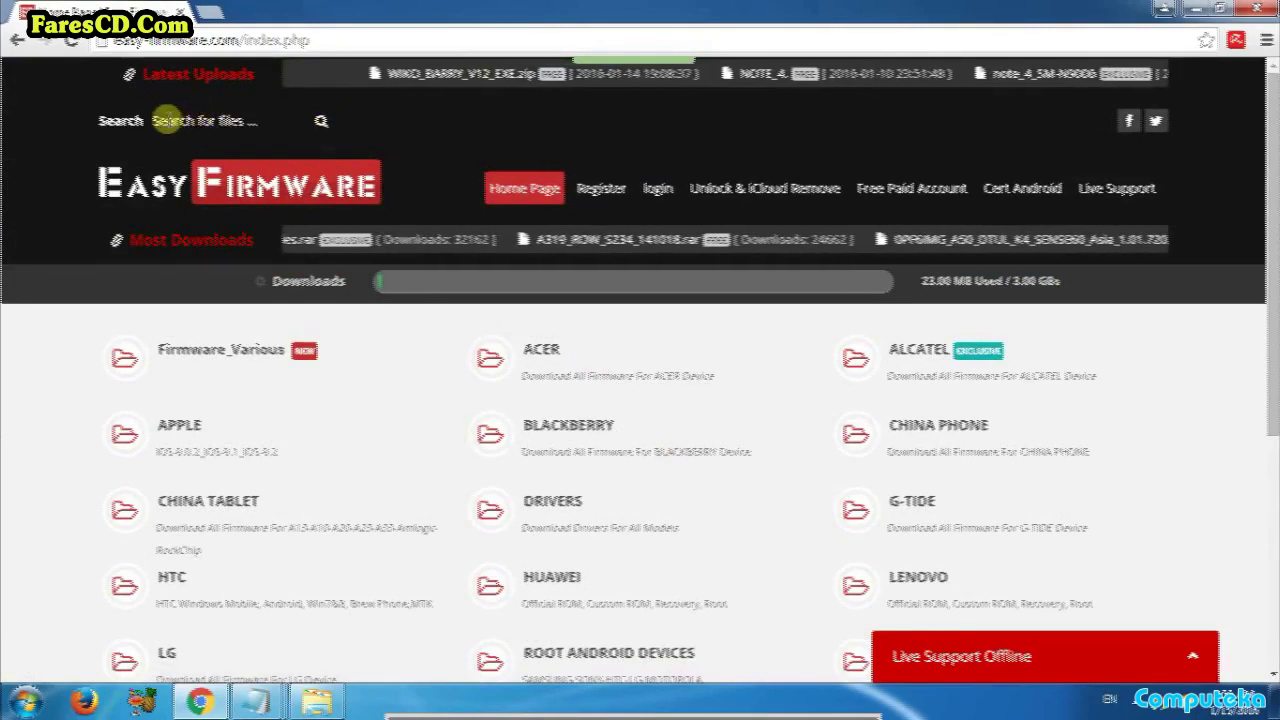
{"action": "left_click", "coordinate": [167, 120]}
{"action": "type", "text": "odin"}
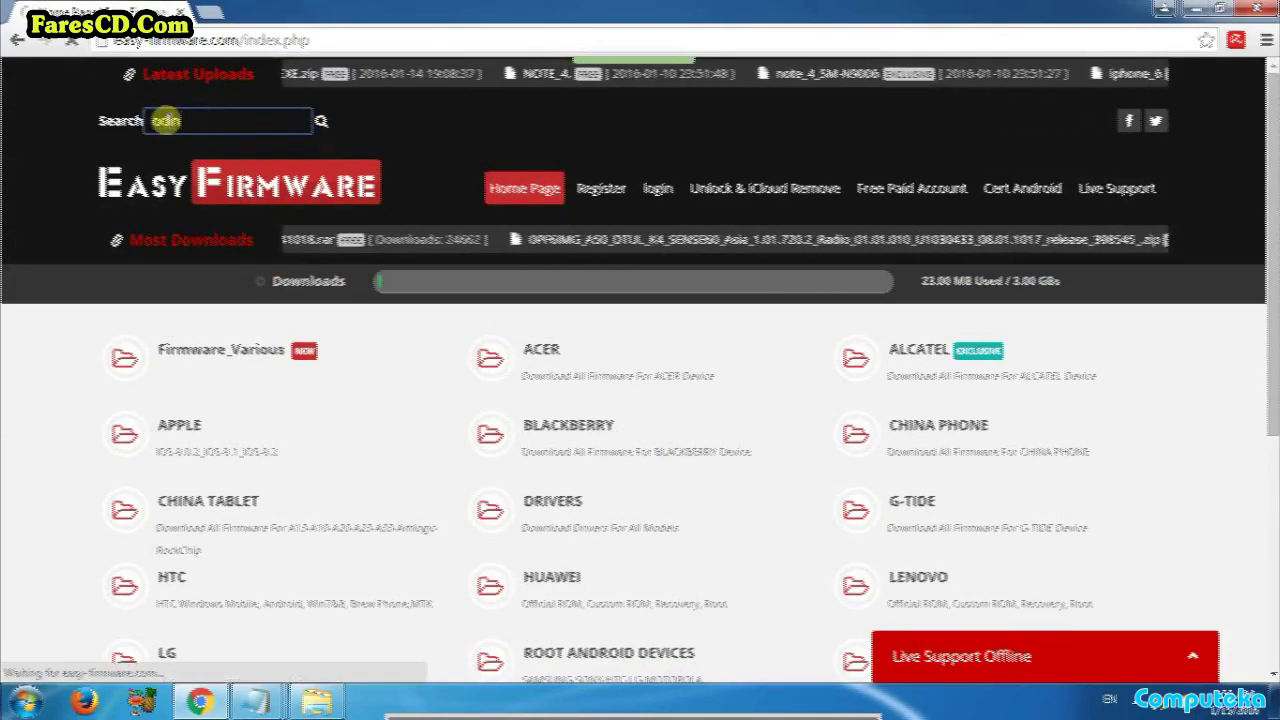
{"action": "key", "text": "Return"}
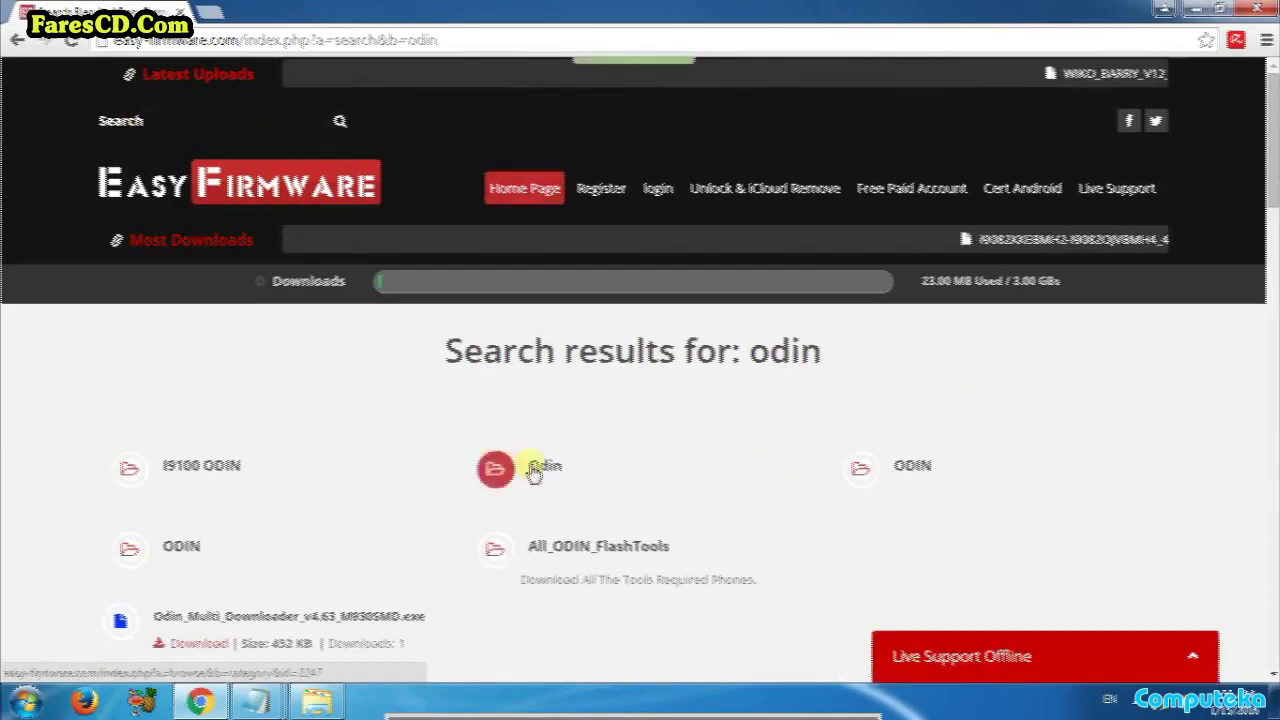
- Check the Odin folder among the search results, and open All_ODIN_FlashTools to examine its downloadable Odin versions
{"action": "left_click", "coordinate": [549, 490]}
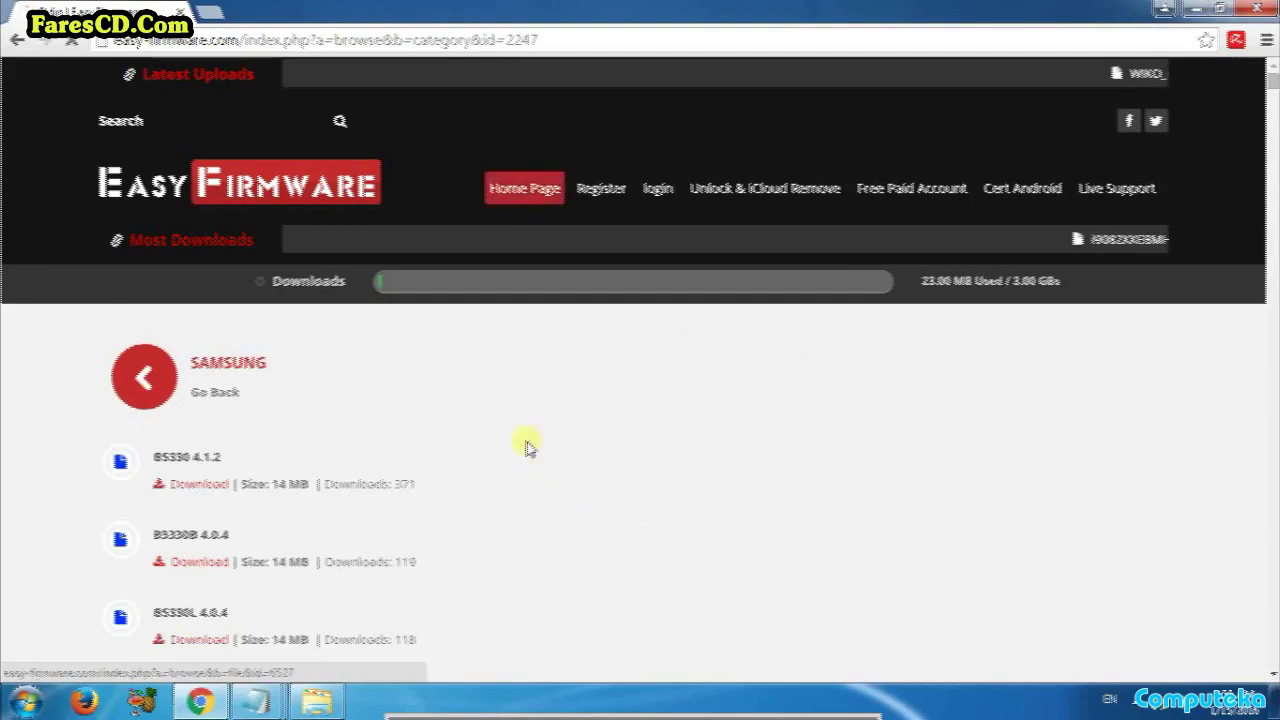
{"action": "scroll", "coordinate": [528, 443], "scroll_direction": "down", "scroll_amount": 5}
{"action": "left_click", "coordinate": [18, 42]}
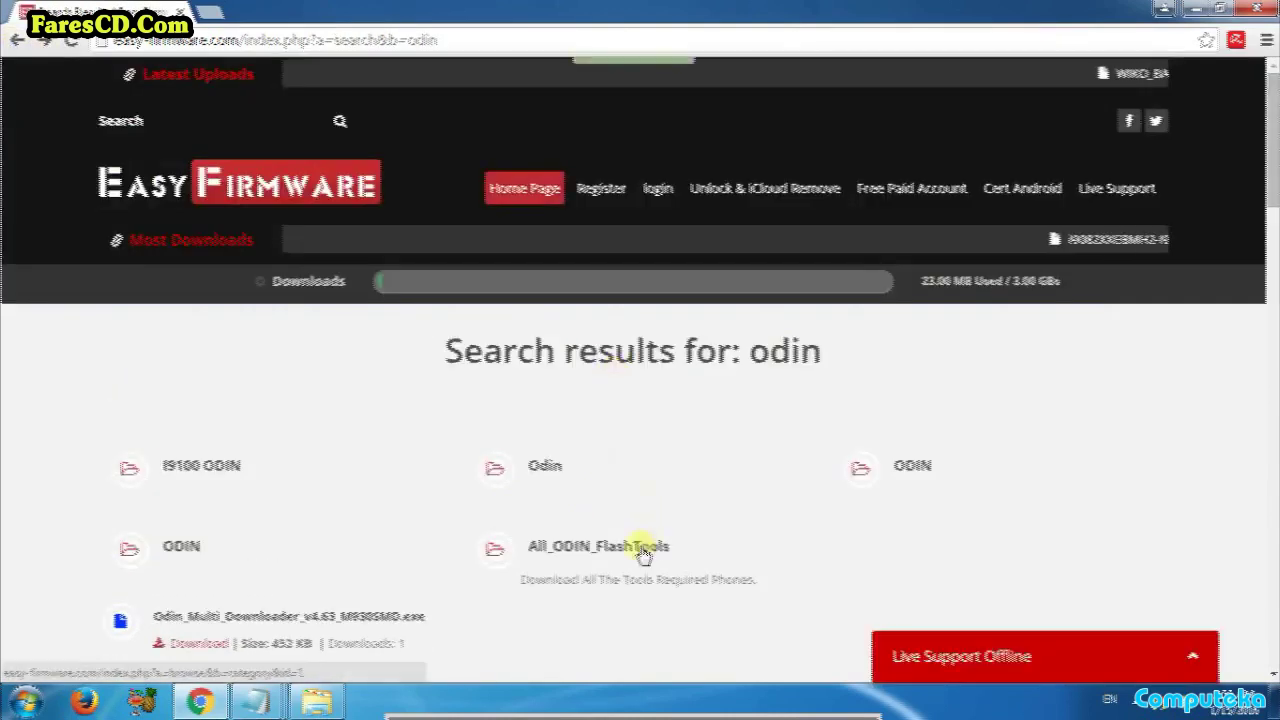
{"action": "left_click", "coordinate": [650, 545]}
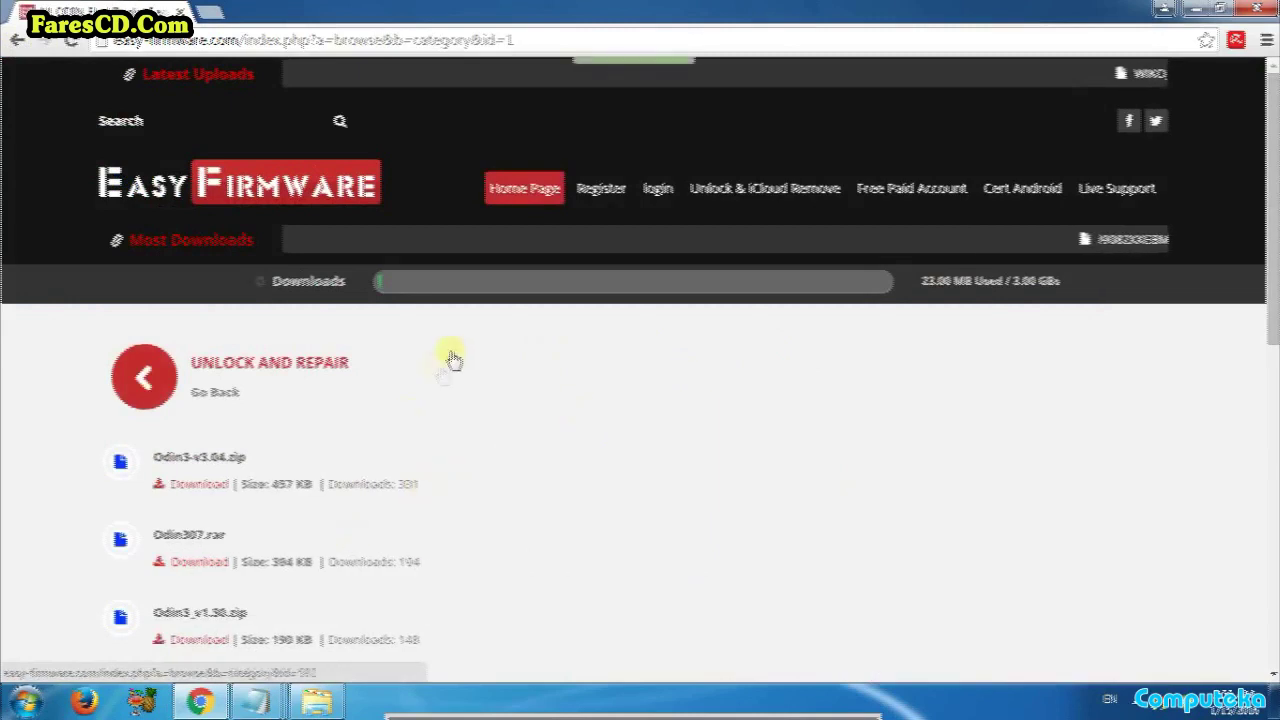
{"action": "scroll", "coordinate": [449, 357], "scroll_direction": "down", "scroll_amount": 2}
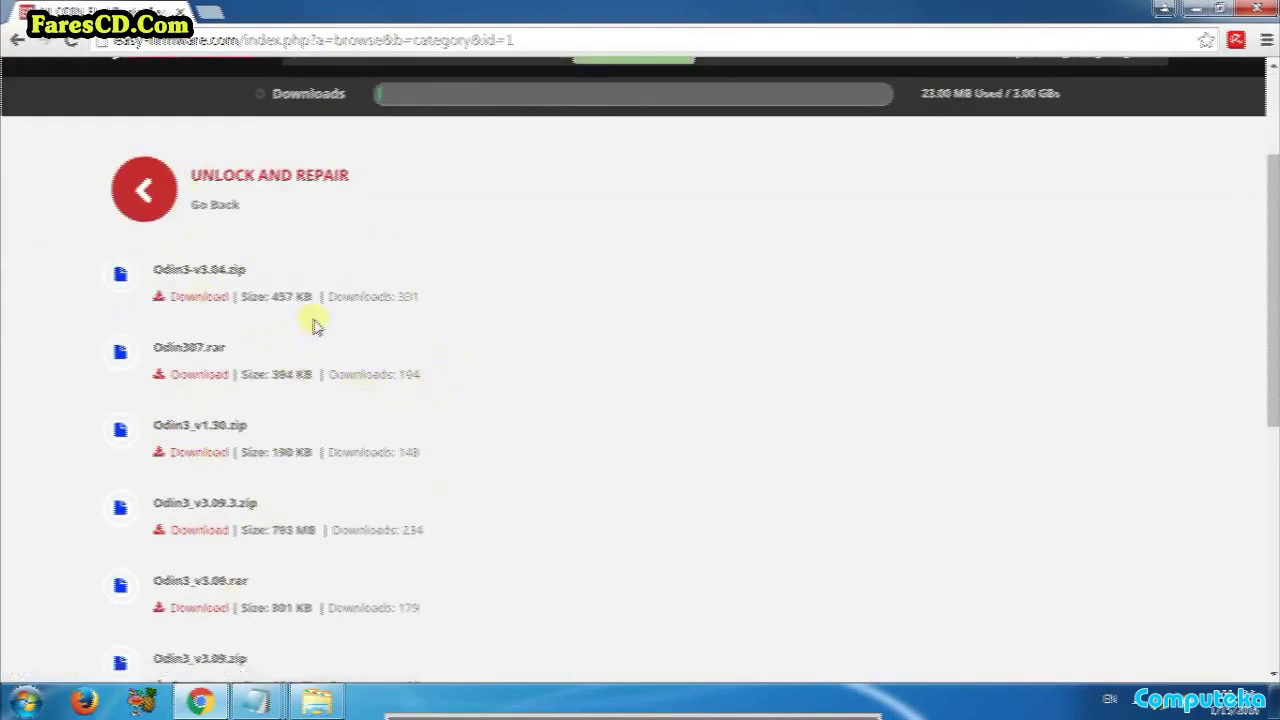
{"action": "scroll", "coordinate": [310, 325], "scroll_direction": "down", "scroll_amount": 1}
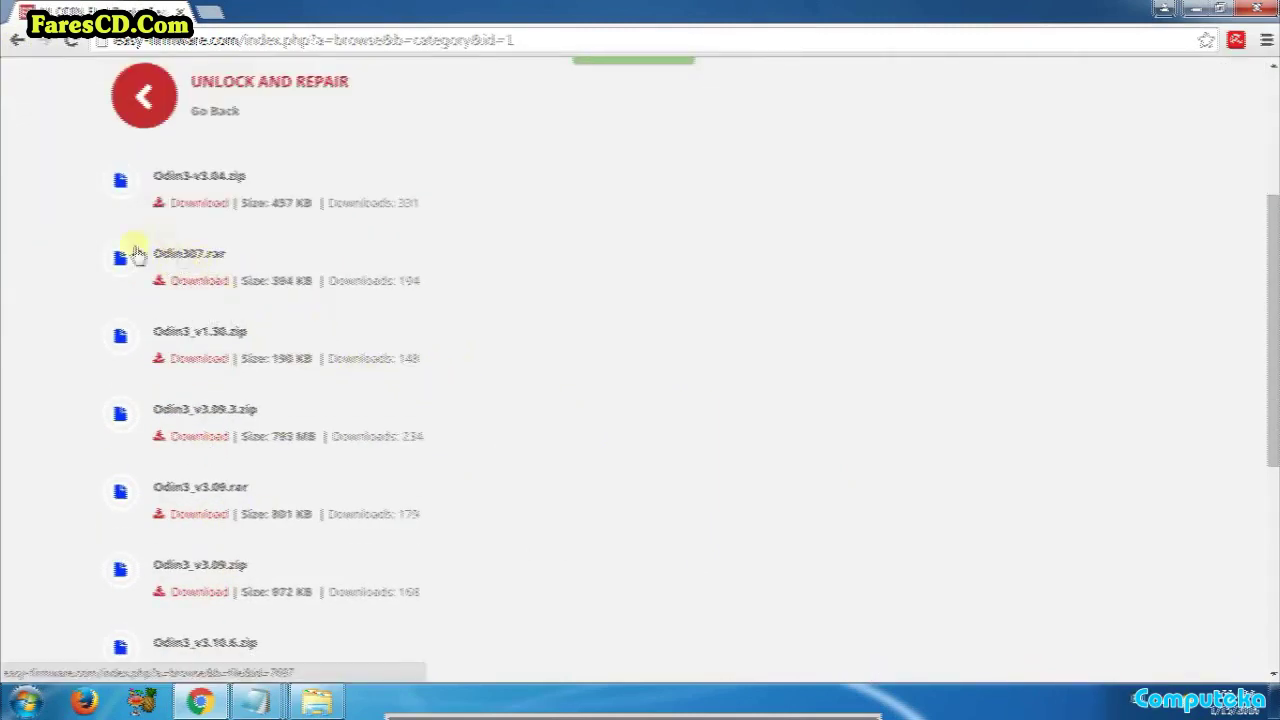
- Switch to Windows Explorer, open the Odin307 folder inside i8262 4.1.2 and launch the Odin3 v3.07 application
{"action": "left_click", "coordinate": [318, 701]}
{"action": "double_click", "coordinate": [250, 121]}
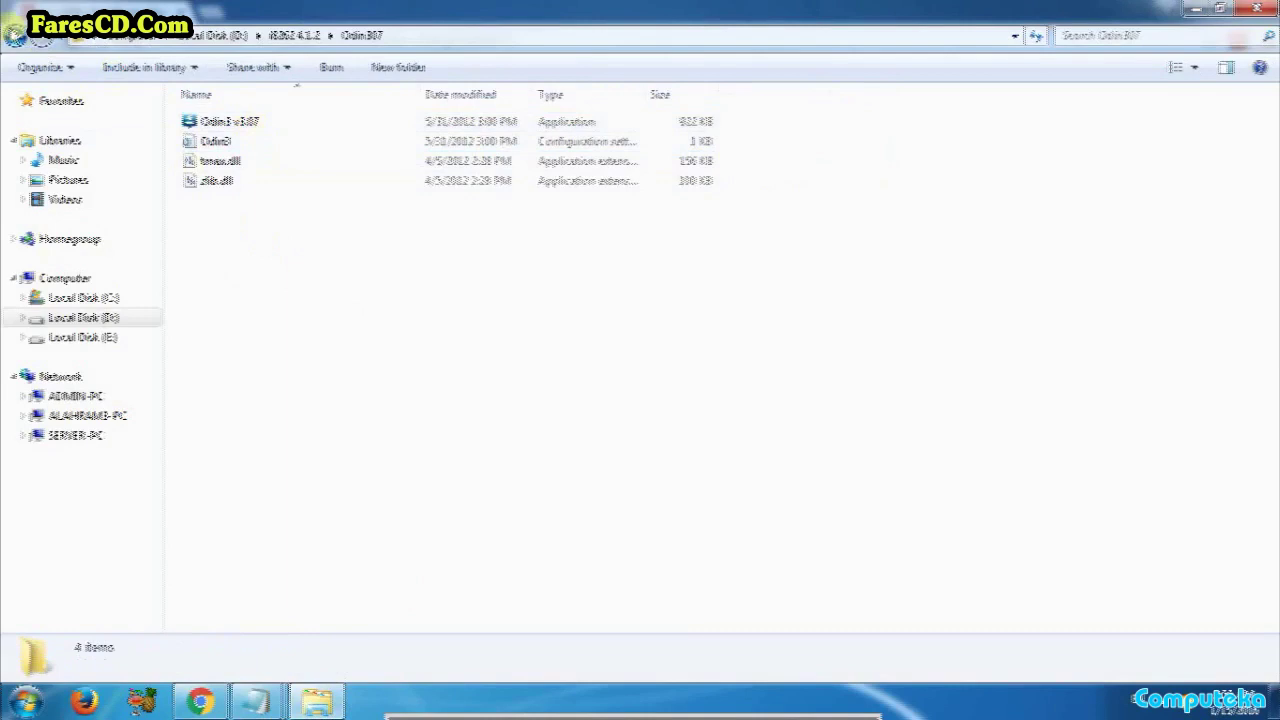
{"action": "left_click", "coordinate": [15, 35]}
{"action": "double_click", "coordinate": [240, 121]}
{"action": "left_click", "coordinate": [15, 35]}
{"action": "double_click", "coordinate": [230, 121]}
{"action": "double_click", "coordinate": [229, 122]}
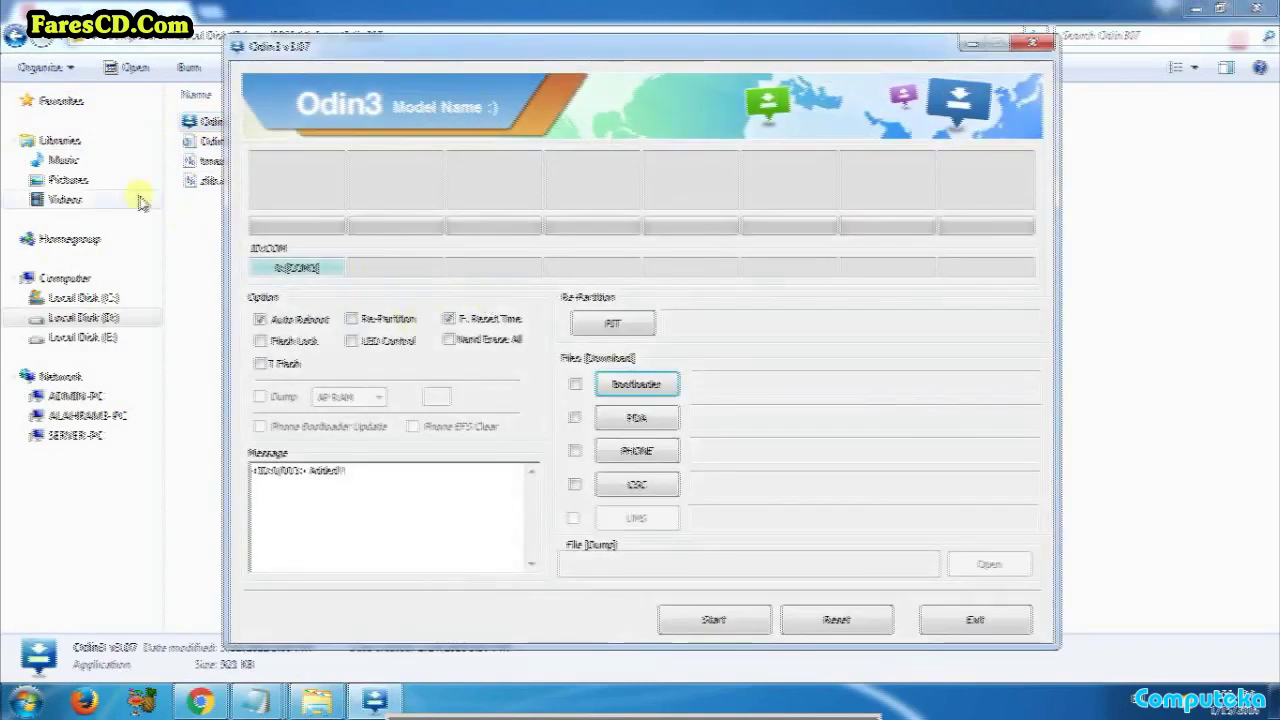
- Return the Explorer window to Local Disk (D:), and minimize it and the browser to leave only Odin3 on the desktop
{"action": "left_click", "coordinate": [15, 36]}
{"action": "left_click", "coordinate": [15, 36]}
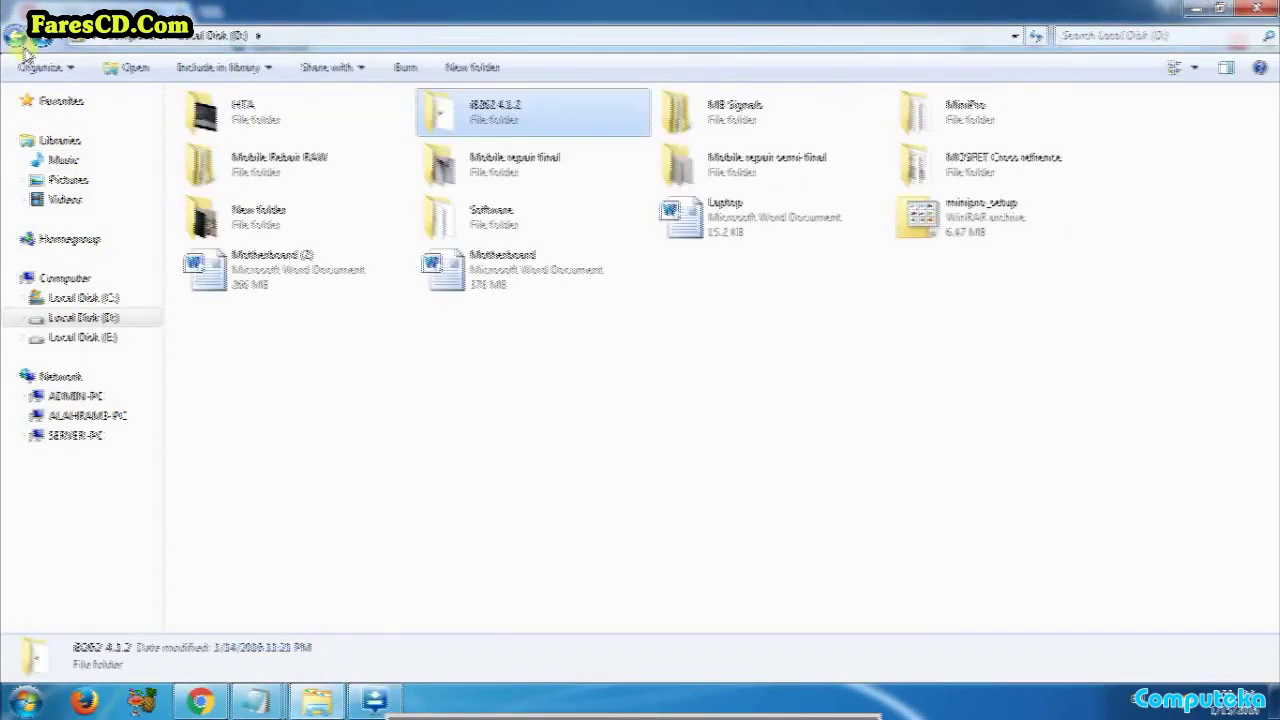
{"action": "left_click", "coordinate": [1196, 8]}
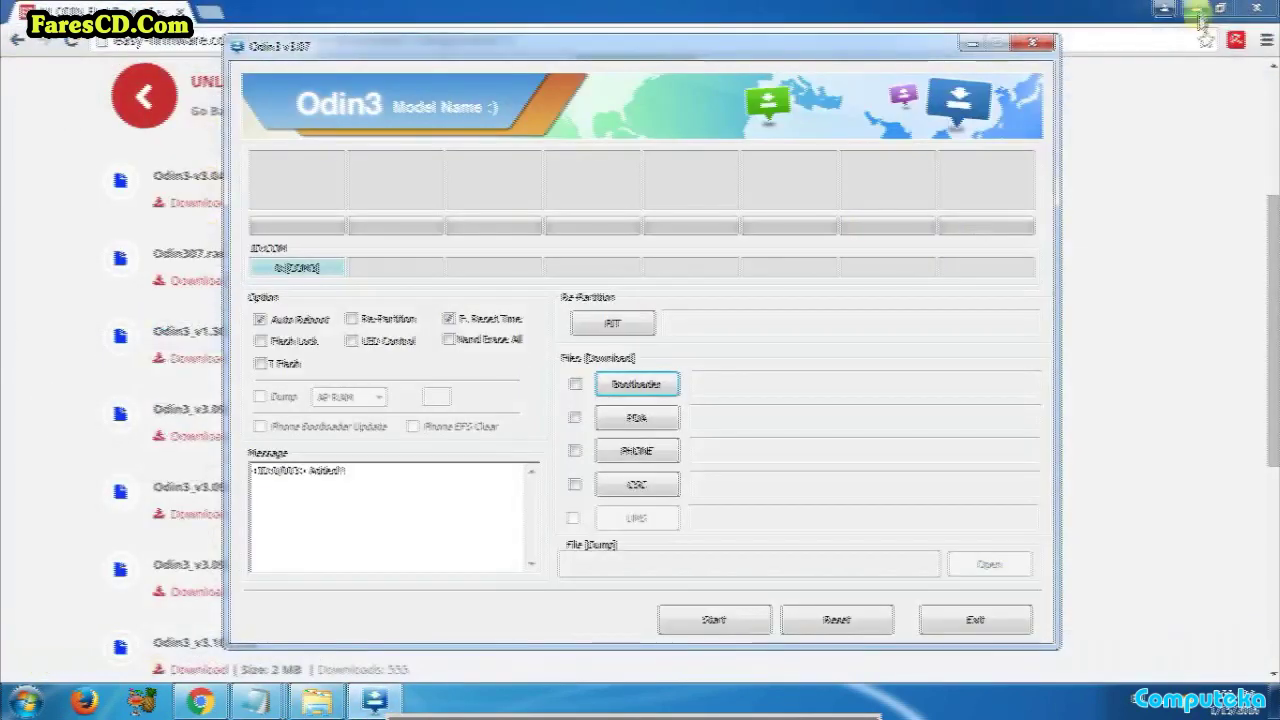
{"action": "left_click", "coordinate": [1196, 10]}
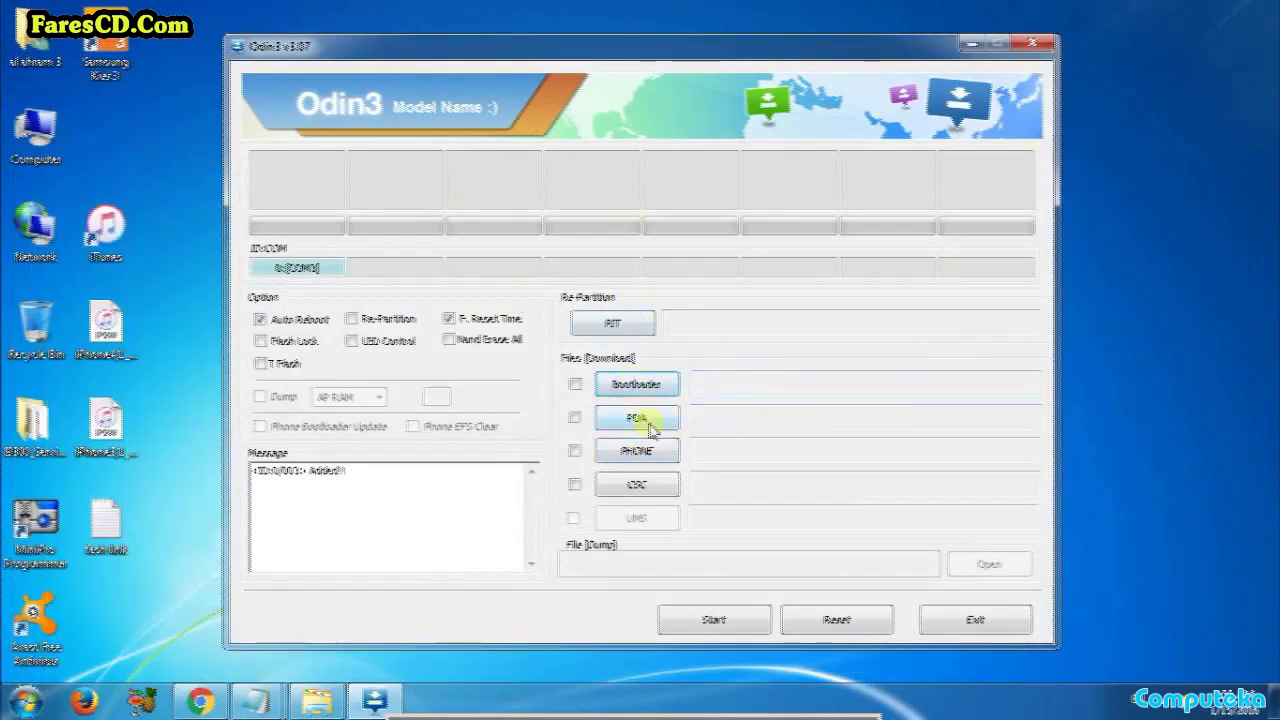
- Load the HOME.tar.md5 firmware file from the i8262 4.1.2 folder on Local Disk (D:) as the PDA file and start flashing
{"action": "left_click", "coordinate": [650, 422]}
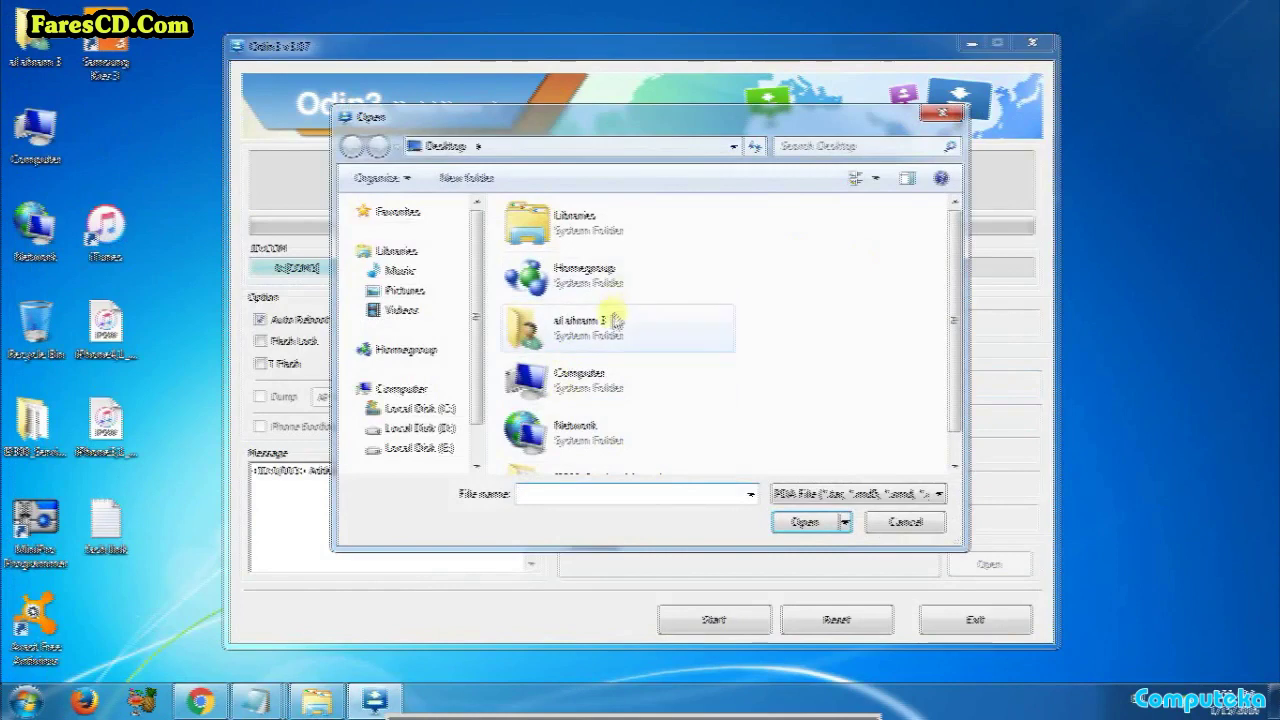
{"action": "double_click", "coordinate": [583, 385]}
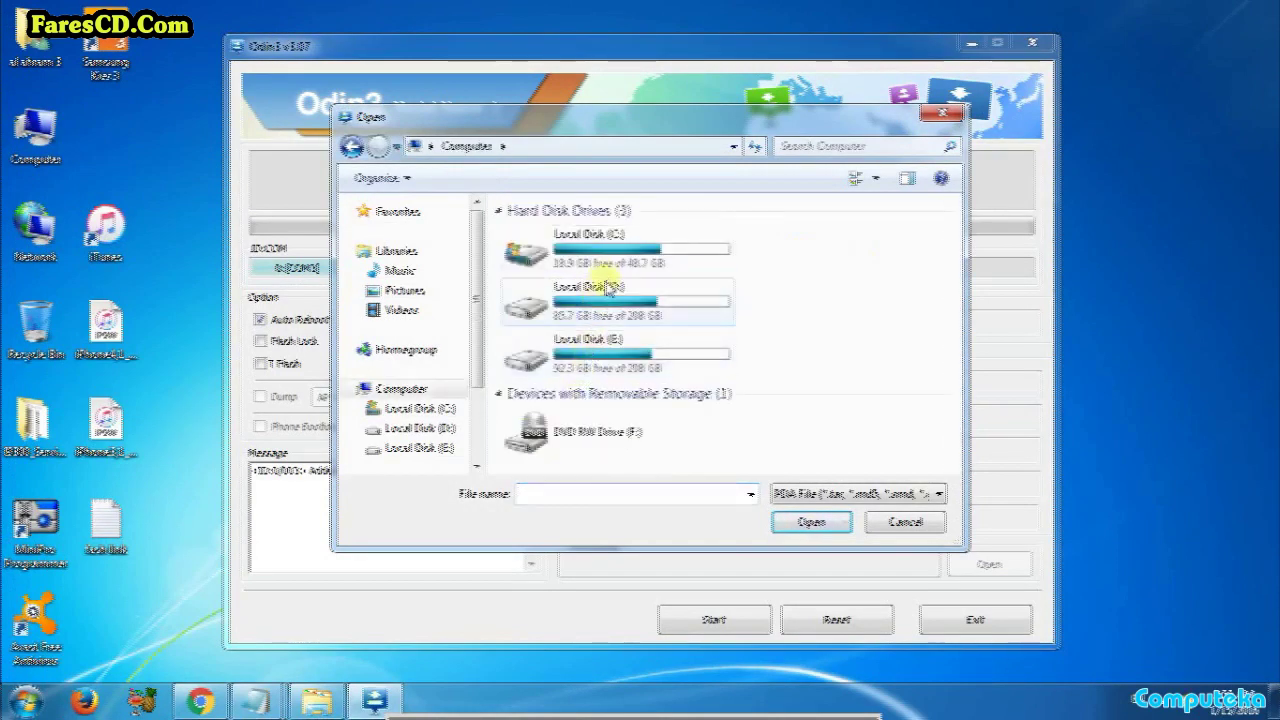
{"action": "double_click", "coordinate": [607, 287]}
{"action": "double_click", "coordinate": [563, 251]}
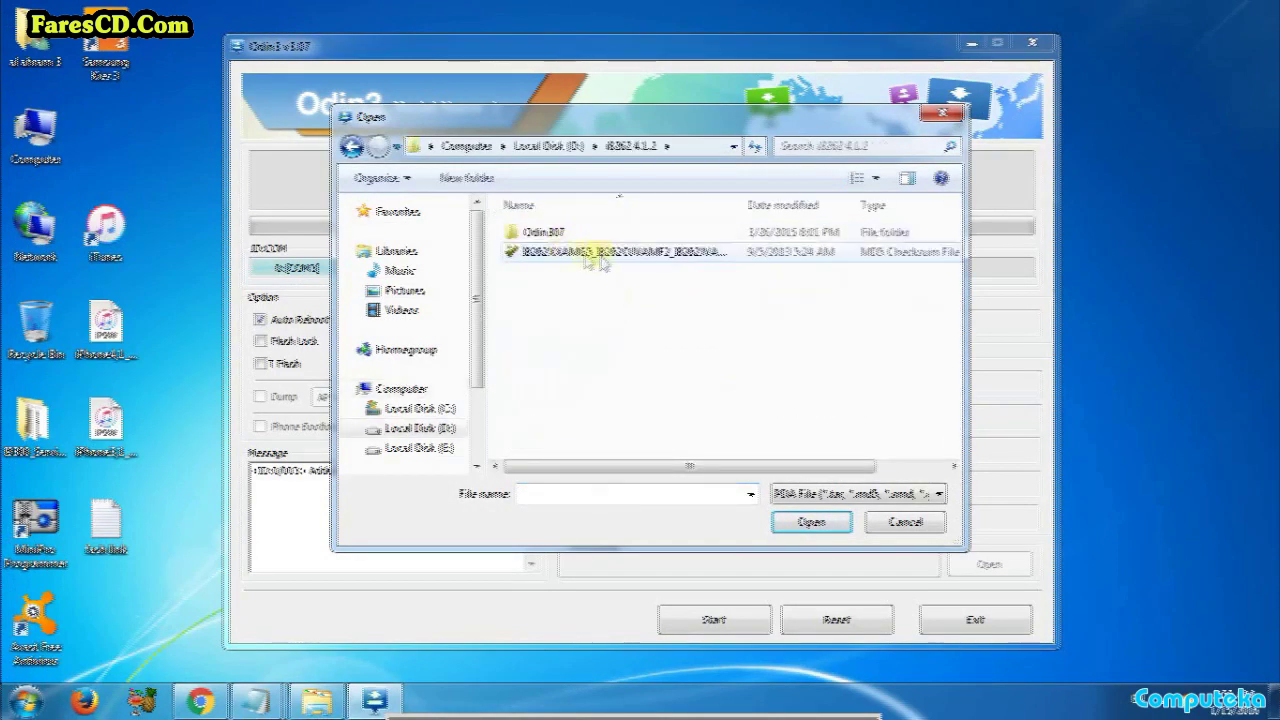
{"action": "double_click", "coordinate": [575, 252]}
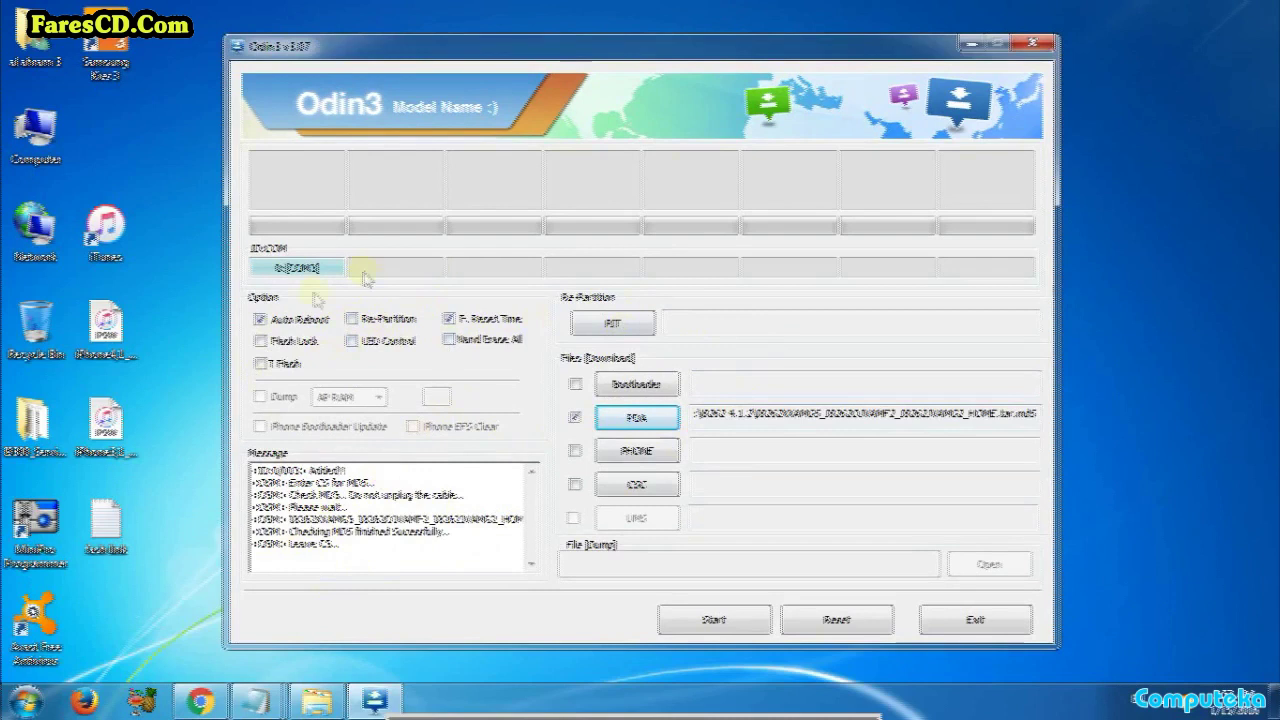
{"action": "left_click", "coordinate": [745, 628]}
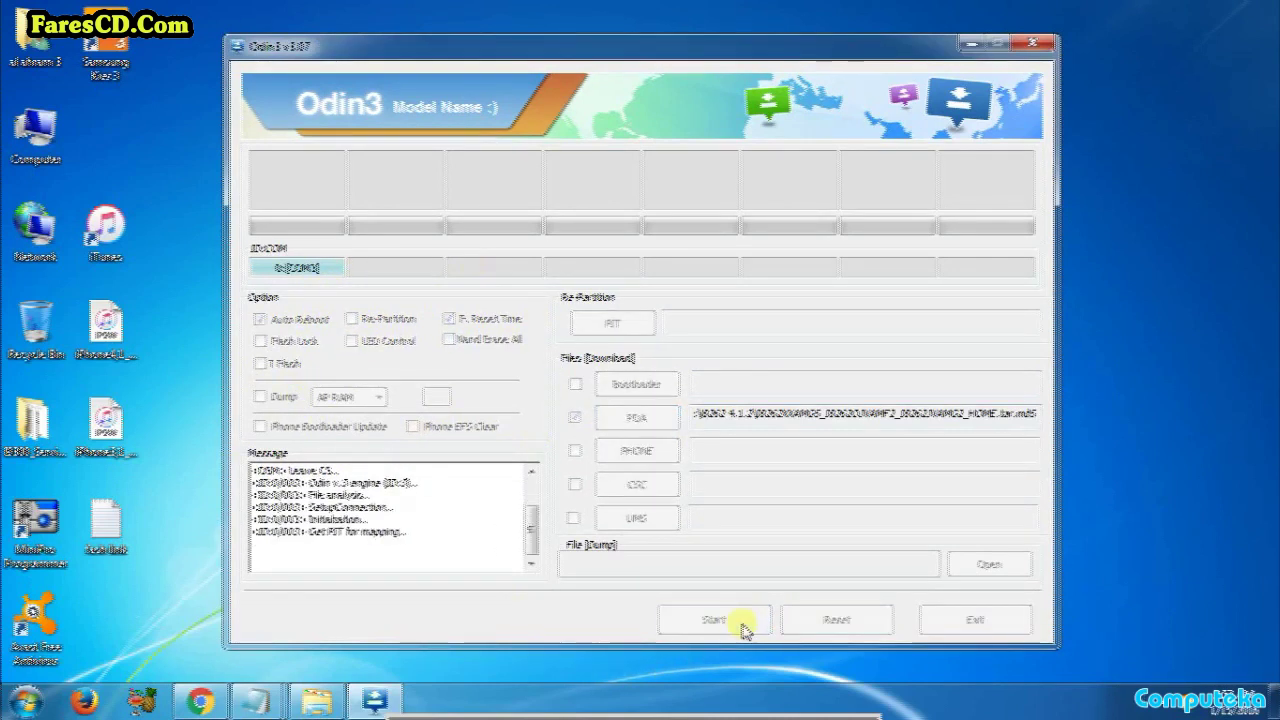